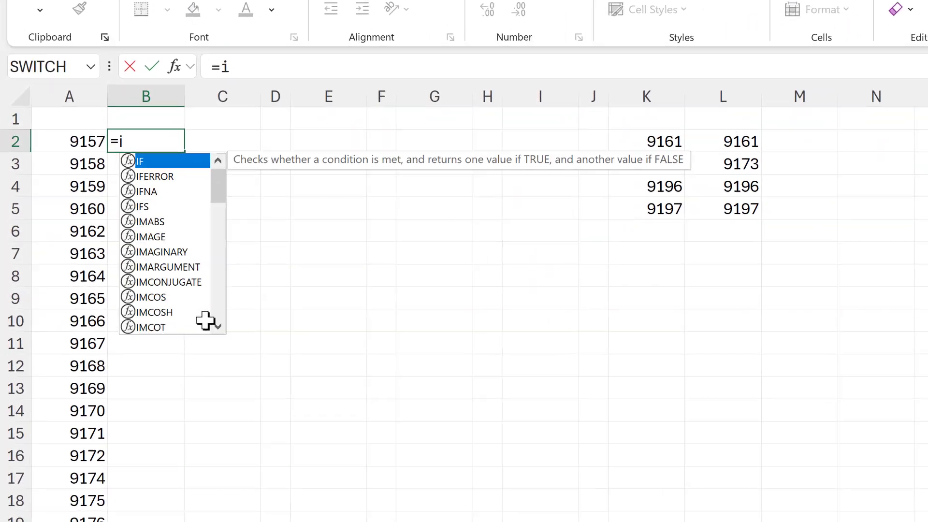
Type the gap-check formula =IF(A3-A2=1,"",A2+1) into cell B2
{"action": "type", "text": "f"}
{"action": "key", "text": "Tab"}
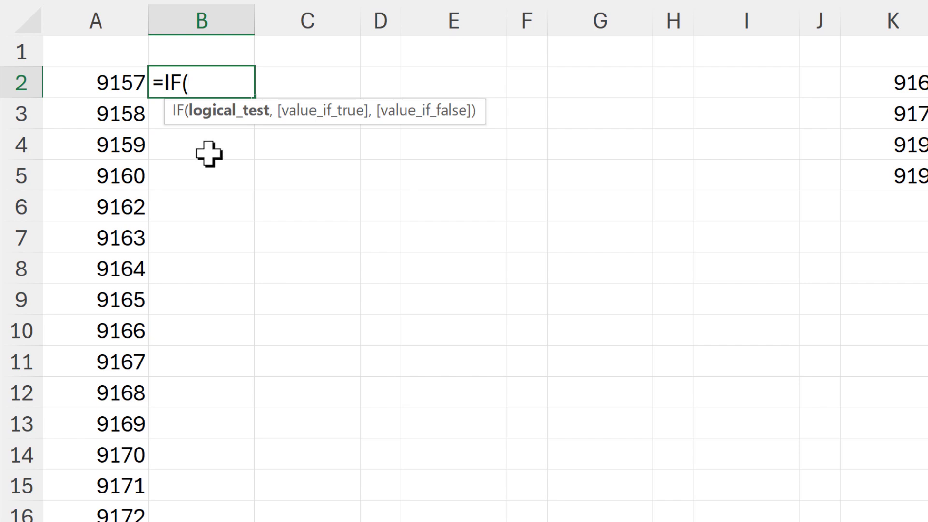
{"action": "left_click", "coordinate": [140, 117]}
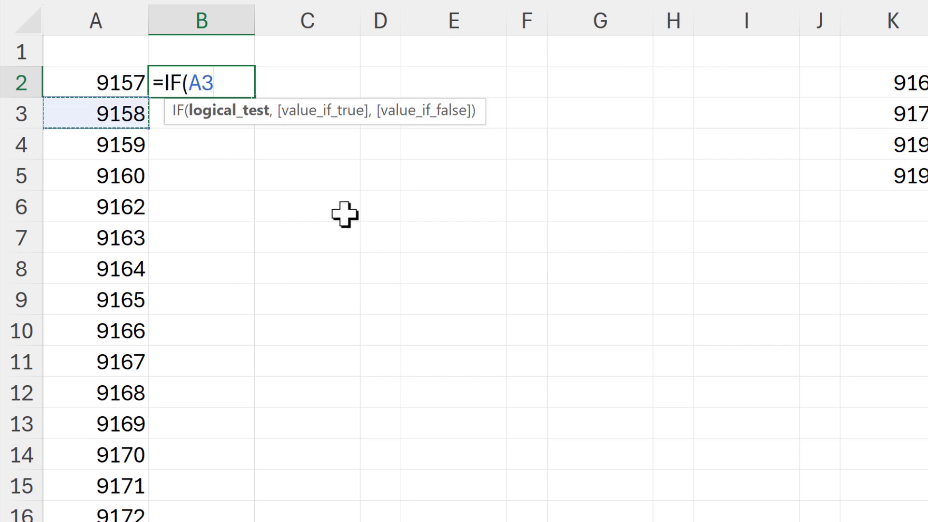
{"action": "type", "text": "-"}
{"action": "left_click", "coordinate": [77, 83]}
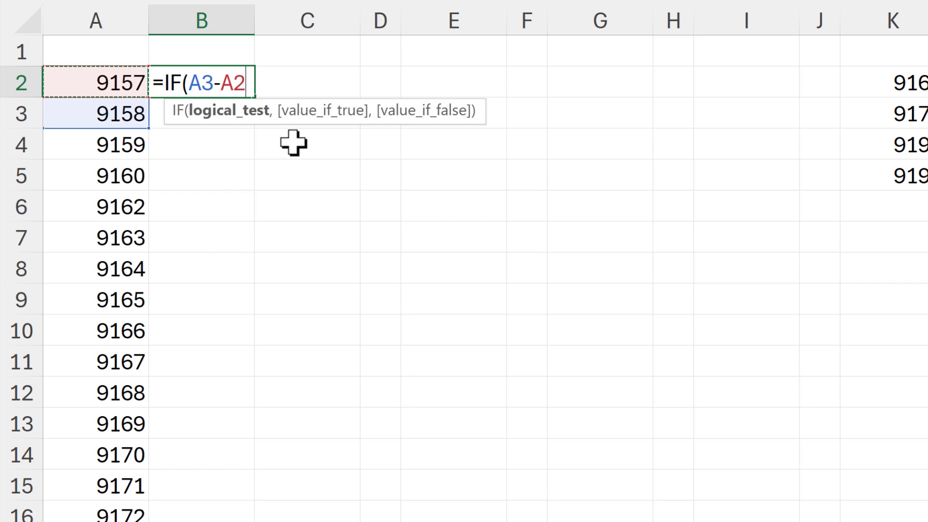
{"action": "type", "text": "=1"}
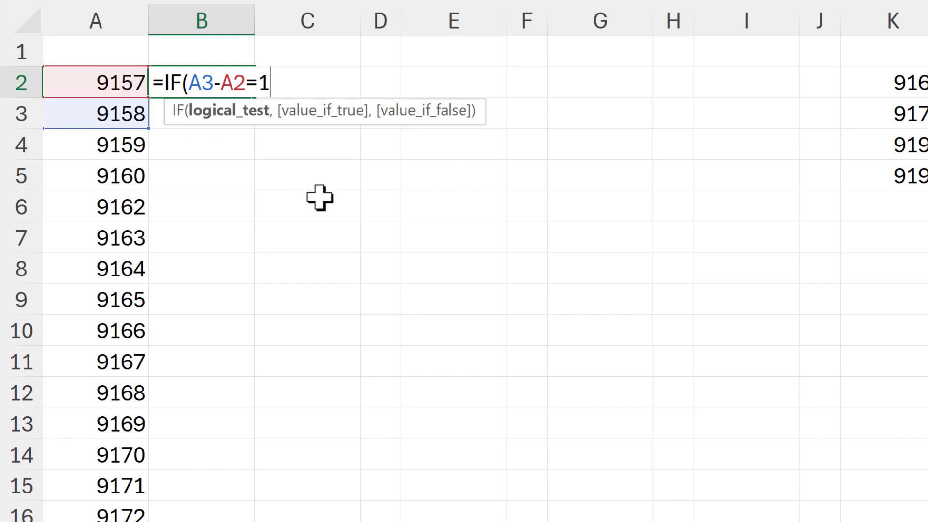
{"action": "type", "text": ","}
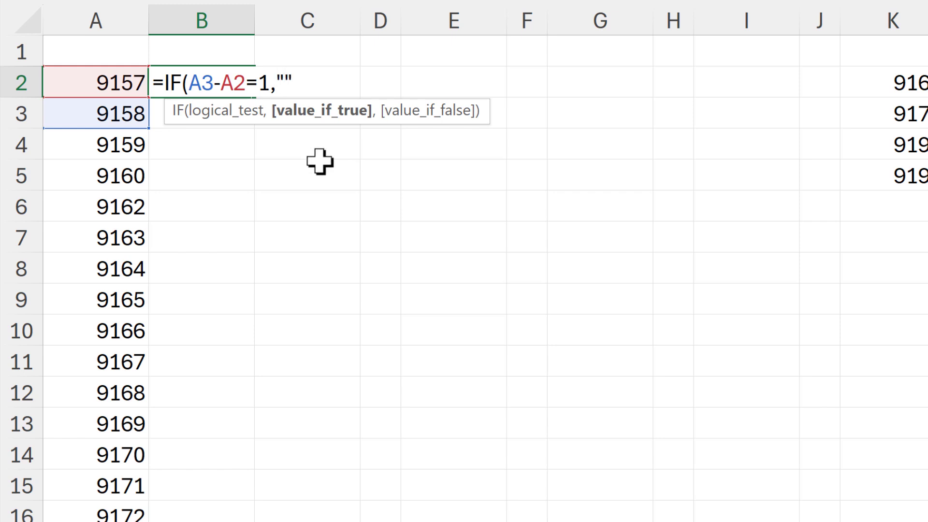
{"action": "type", "text": "\"\","}
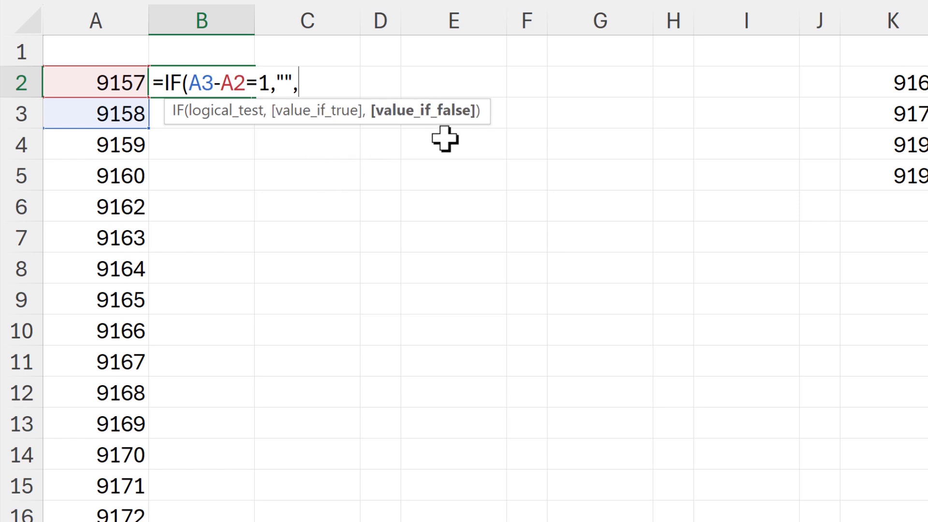
{"action": "left_click", "coordinate": [114, 83]}
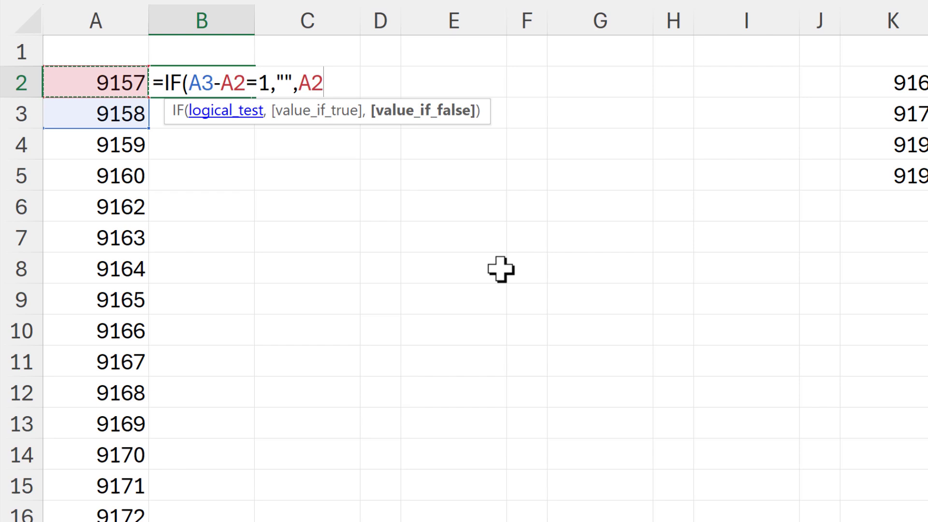
{"action": "type", "text": "+1"}
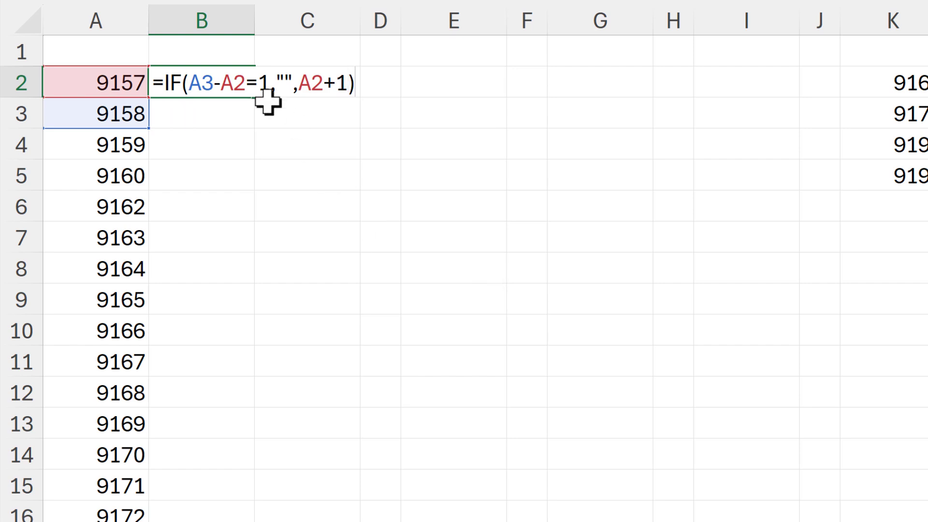
Enter the B2 formula and fill it down column B through row 44
{"action": "key", "text": "Return"}
{"action": "left_click", "coordinate": [226, 85]}
{"action": "double_click", "coordinate": [256, 97]}
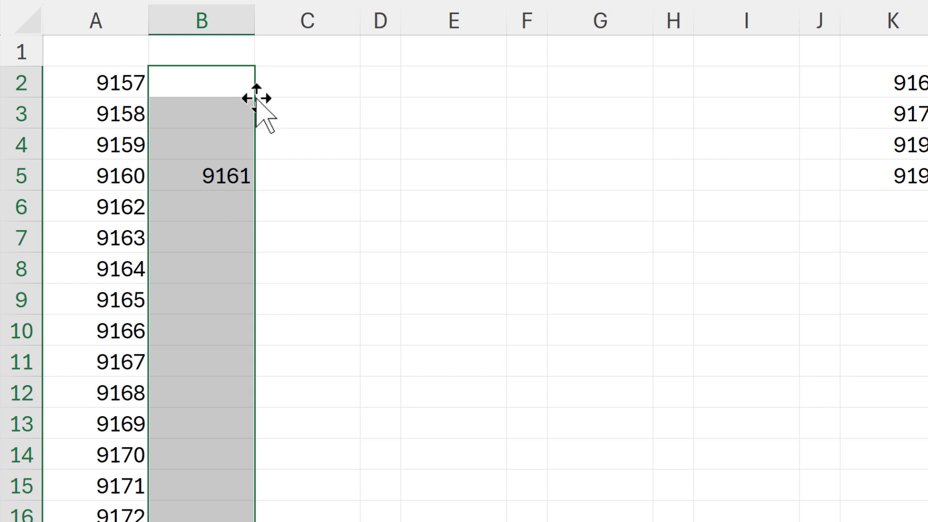
{"action": "left_click", "coordinate": [332, 188]}
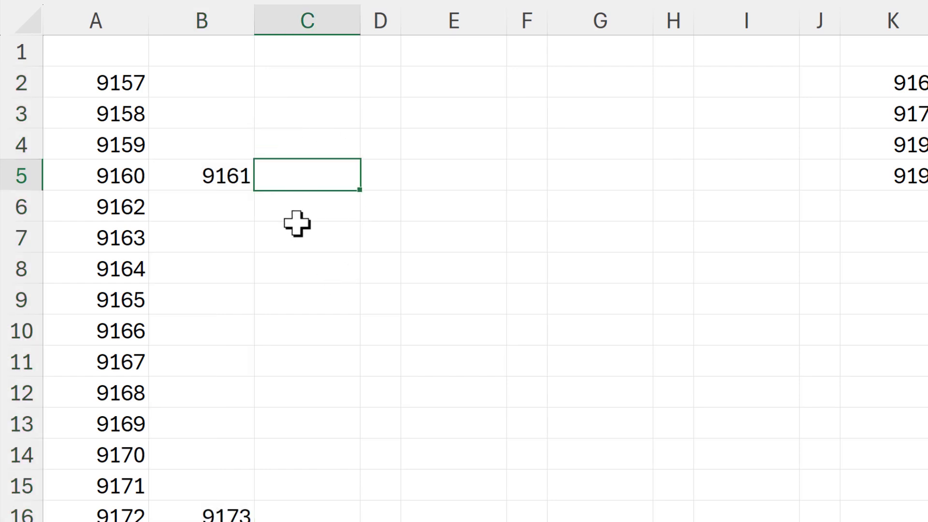
Check the flagged gaps: 9161 in B5, 9173 in B16, 9204 in B44 and 9196 in B38
{"action": "left_click", "coordinate": [216, 175]}
{"action": "scroll", "coordinate": [285, 310], "scroll_direction": "down", "scroll_amount": 1}
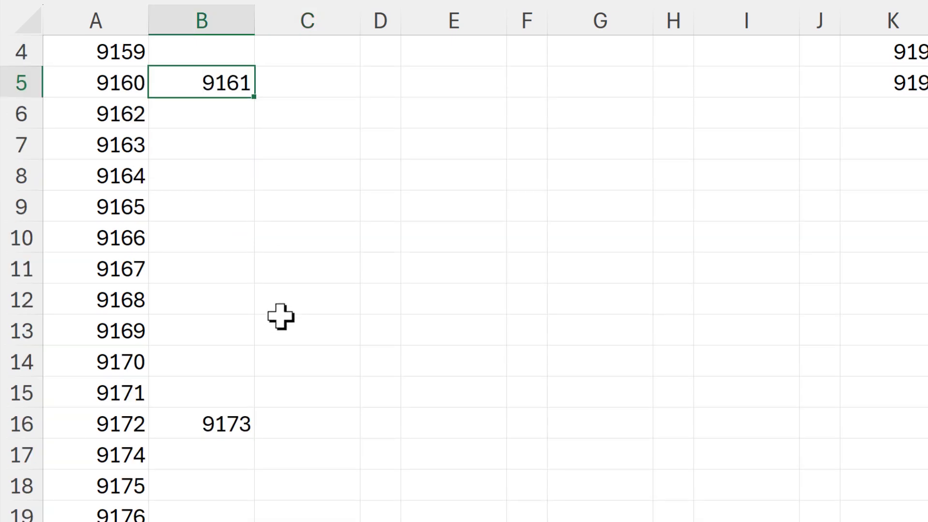
{"action": "scroll", "coordinate": [281, 316], "scroll_direction": "down", "scroll_amount": 1}
{"action": "left_click", "coordinate": [249, 329]}
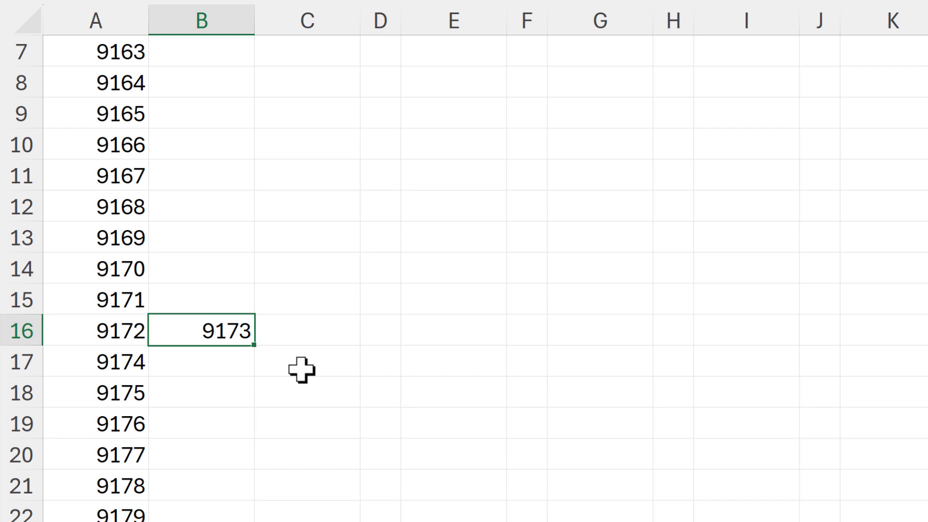
{"action": "scroll", "coordinate": [301, 371], "scroll_direction": "down", "scroll_amount": 8}
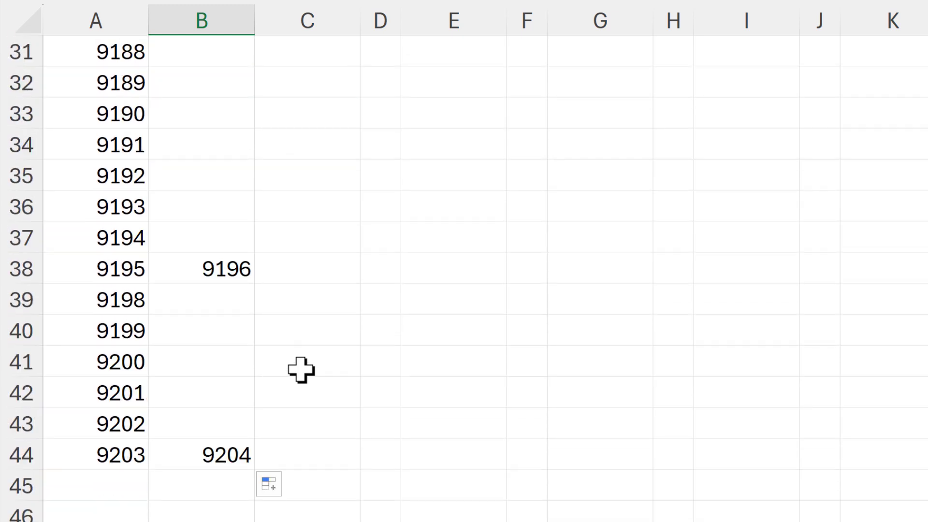
{"action": "scroll", "coordinate": [302, 370], "scroll_direction": "down", "scroll_amount": 1}
{"action": "left_click", "coordinate": [211, 363]}
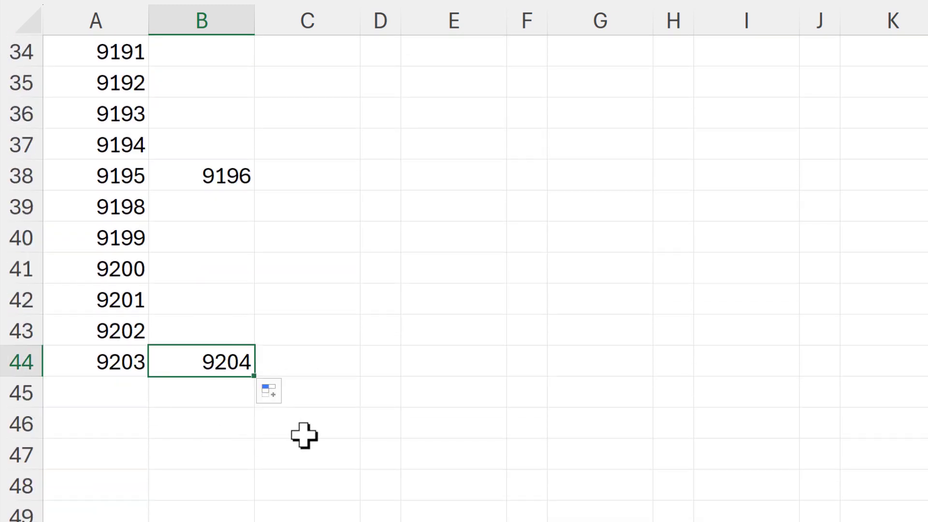
{"action": "key", "text": "F2"}
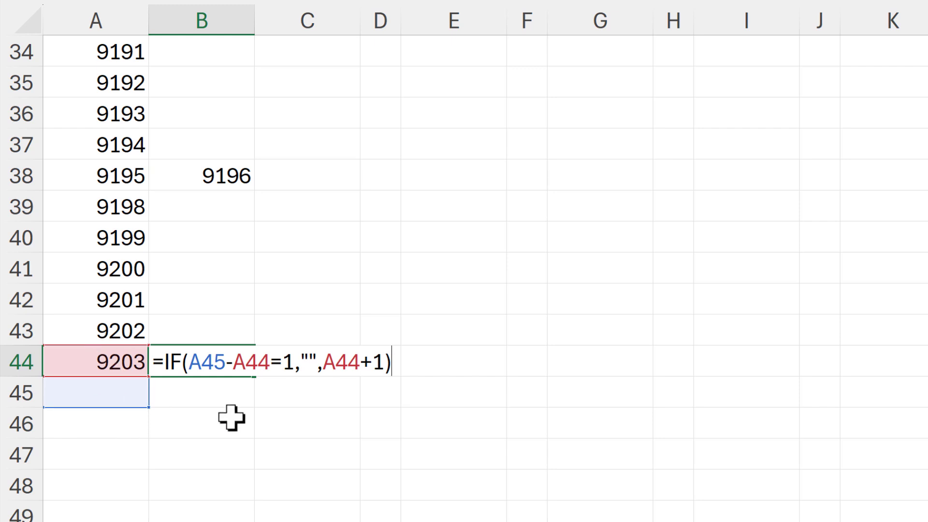
{"action": "key", "text": "Return"}
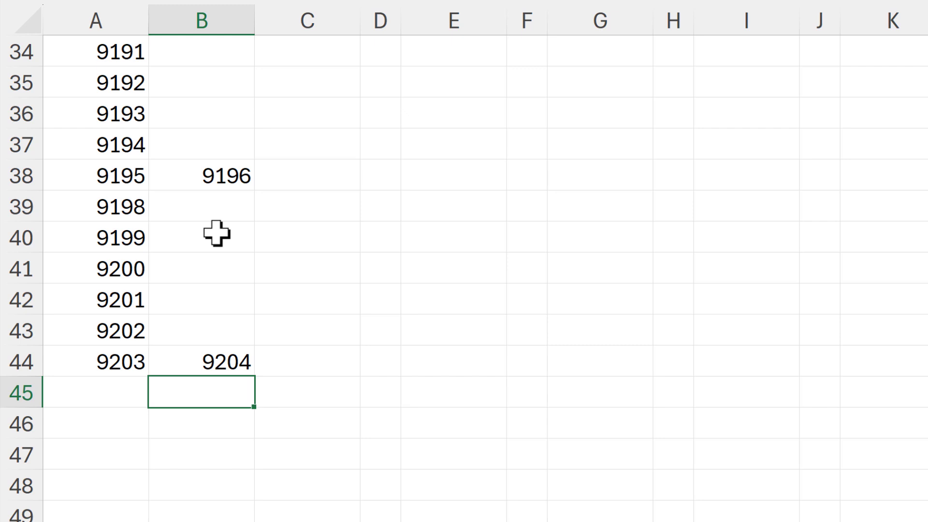
{"action": "left_click", "coordinate": [209, 175]}
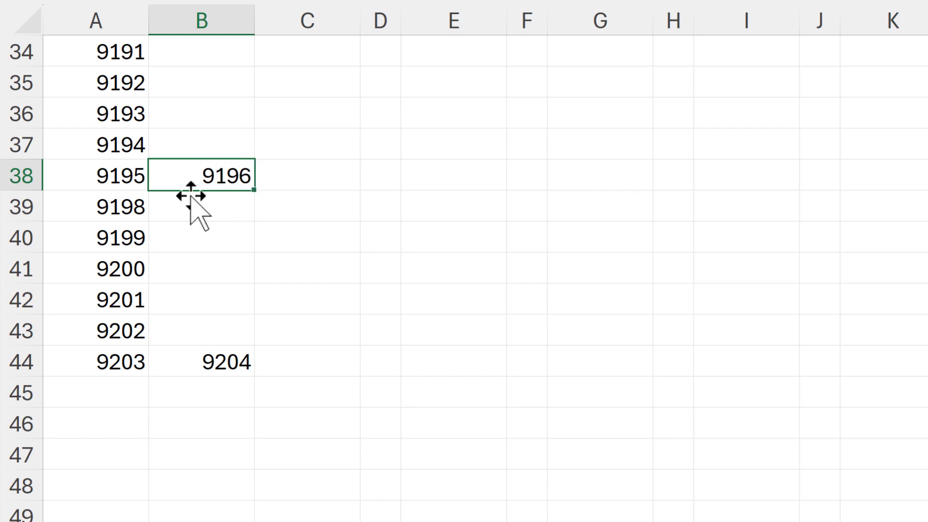
{"action": "scroll", "coordinate": [277, 246], "scroll_direction": "up", "scroll_amount": 11}
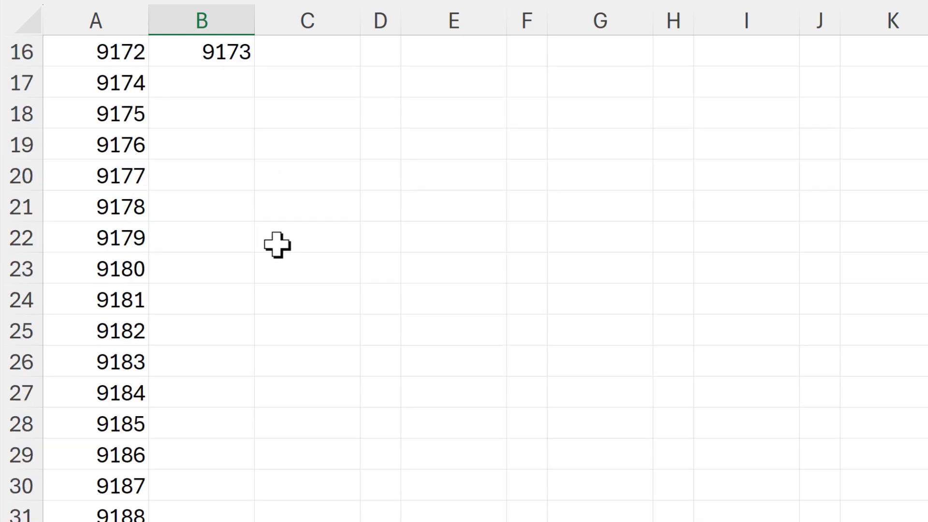
Replace A5+1 in B5's formula with SEQUENCE(,A6-A5)
{"action": "left_click", "coordinate": [206, 181]}
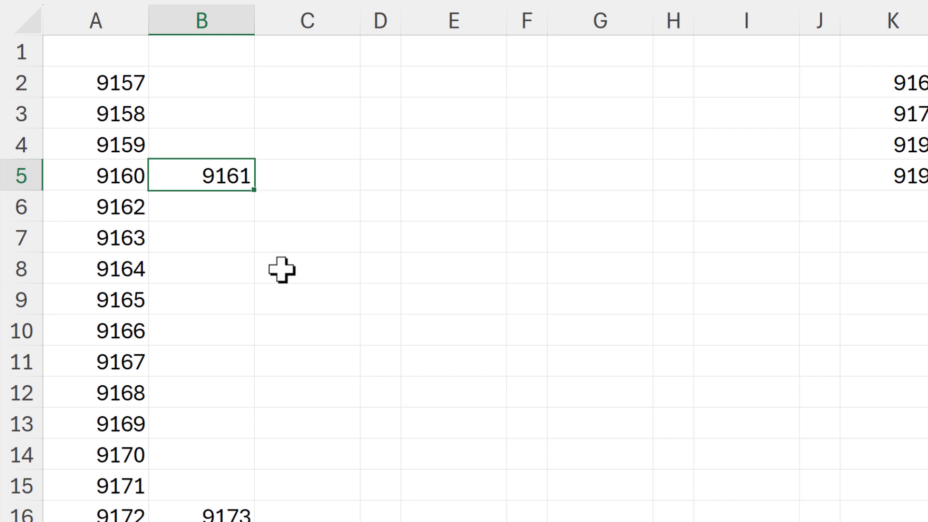
{"action": "key", "text": "F2"}
{"action": "left_click_drag", "start_coordinate": [347, 178], "coordinate": [299, 177]}
{"action": "key", "text": "BackSpace"}
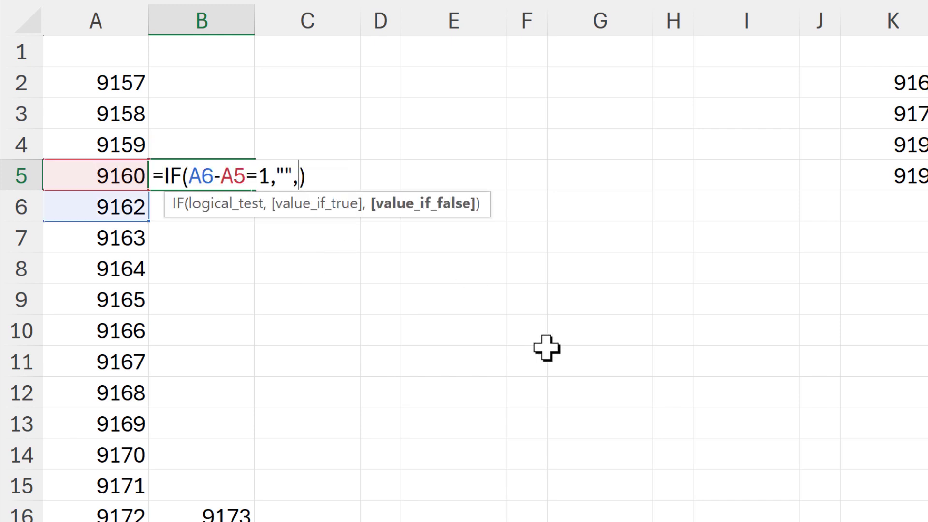
{"action": "type", "text": "seq"}
{"action": "key", "text": "Tab"}
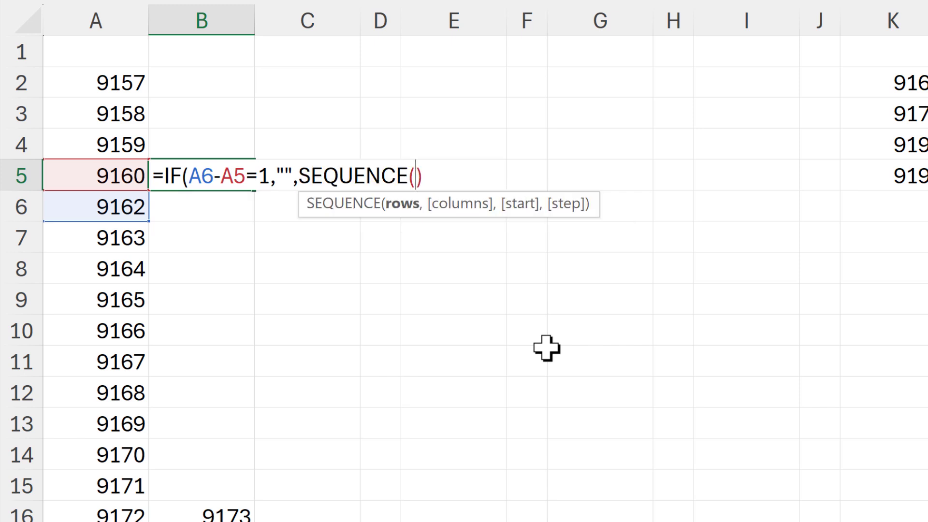
{"action": "type", "text": ")"}
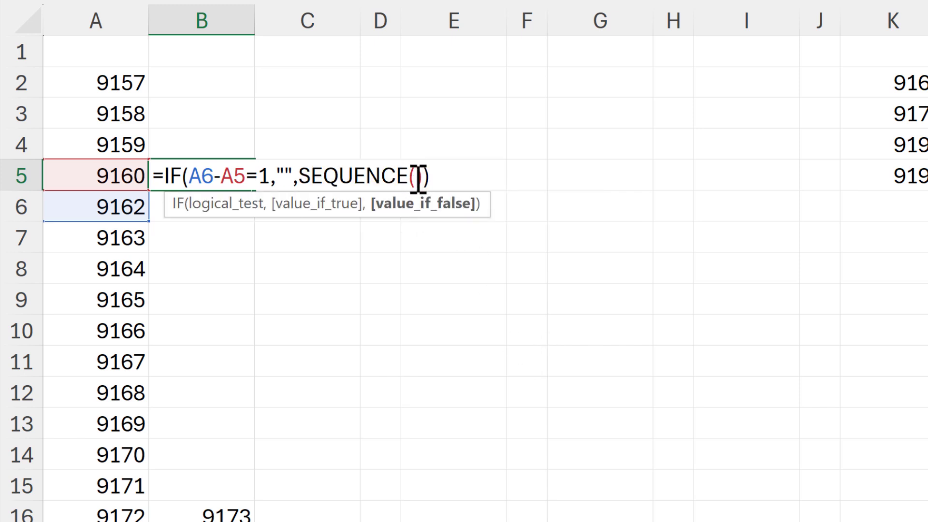
{"action": "left_click", "coordinate": [419, 179]}
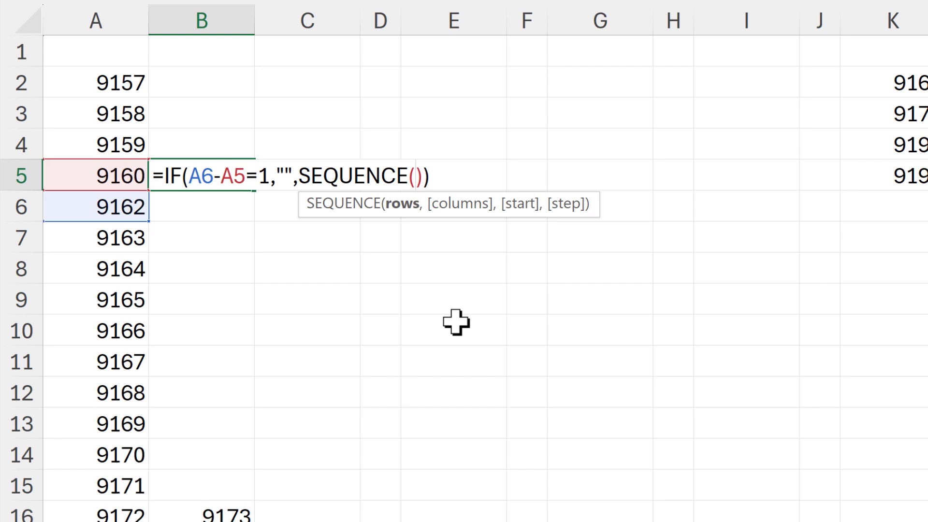
{"action": "type", "text": ","}
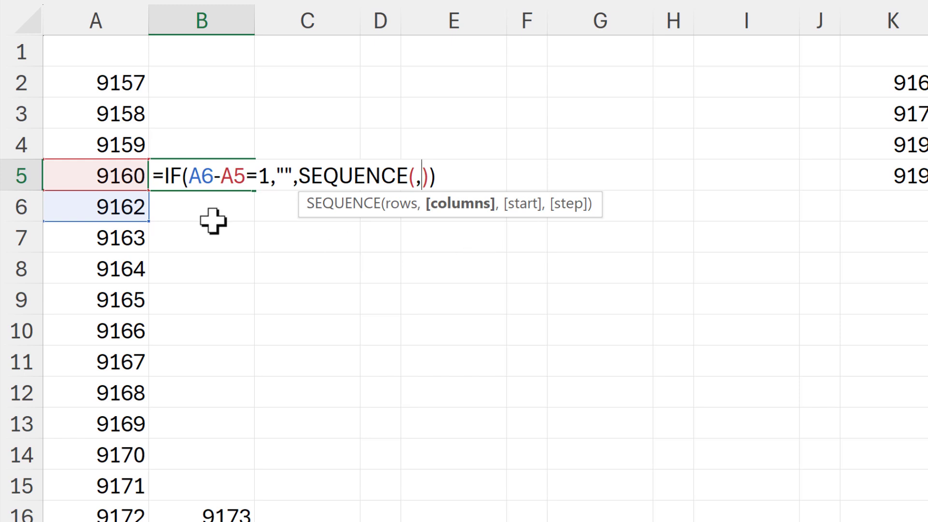
{"action": "left_click", "coordinate": [120, 209]}
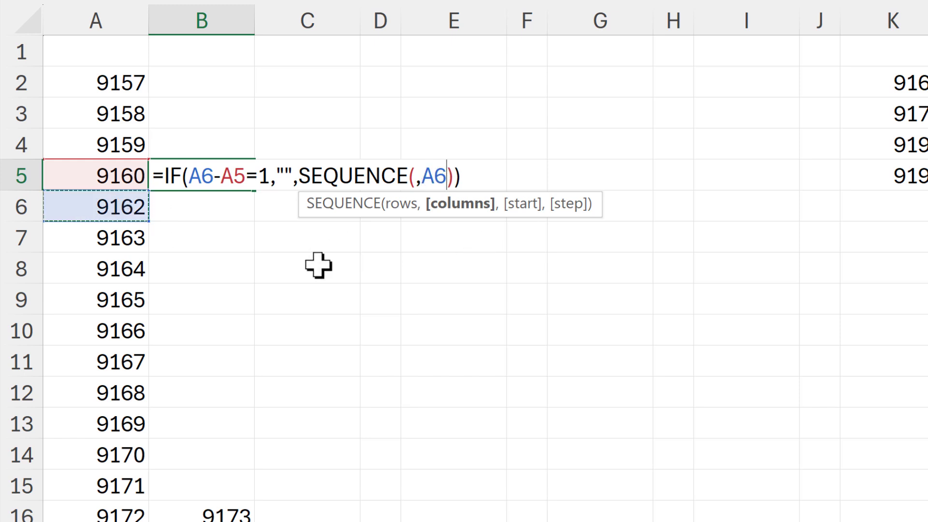
{"action": "type", "text": "-"}
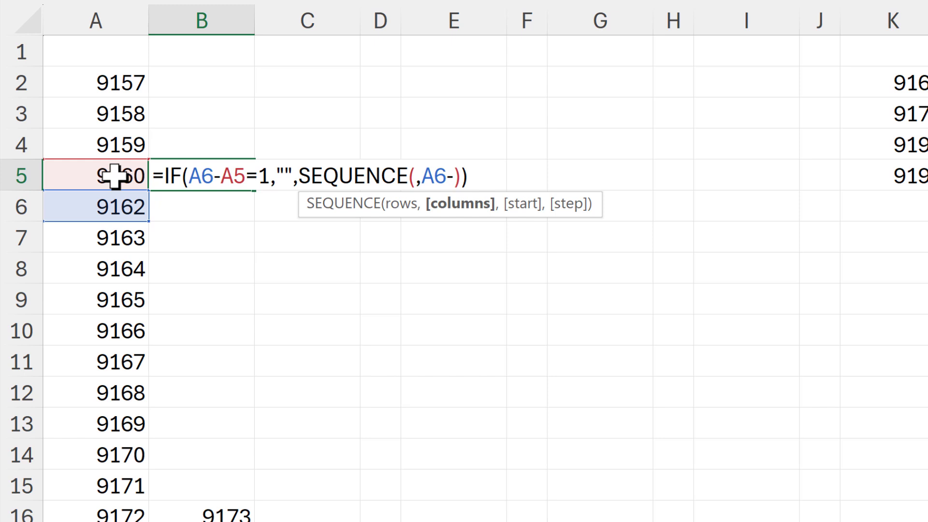
{"action": "left_click", "coordinate": [114, 176]}
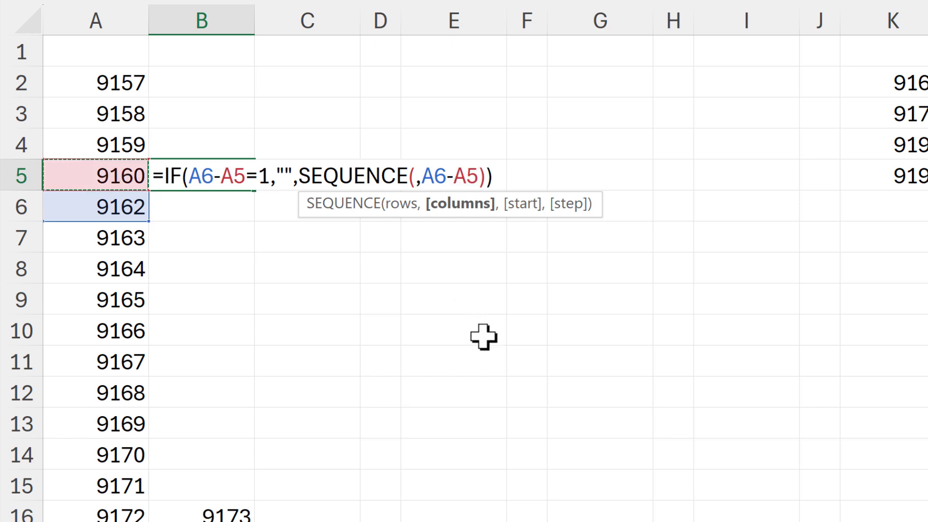
{"action": "key", "text": "Return"}
Revise B5 to =IF(A6-A5=1,"",SEQUENCE(,A6-A5-1,A5+1)), returning 9161
{"action": "left_click", "coordinate": [224, 170]}
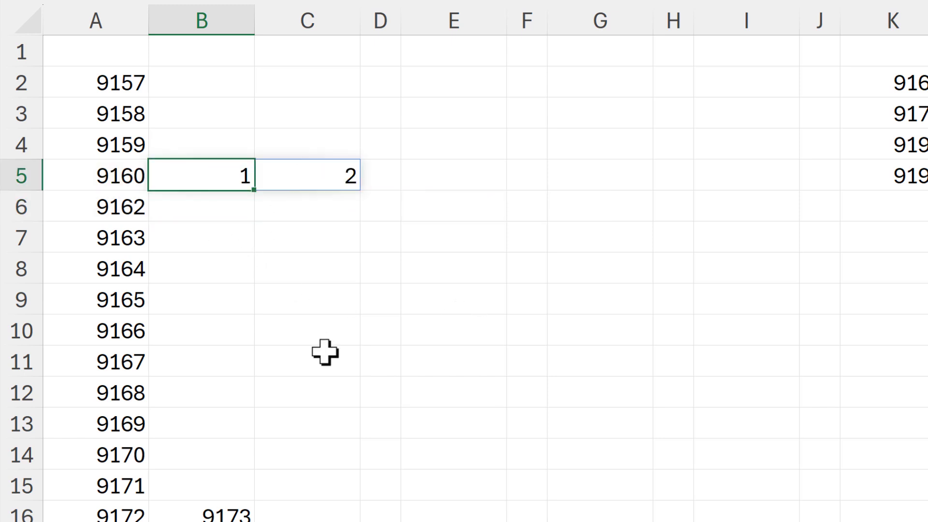
{"action": "key", "text": "F2"}
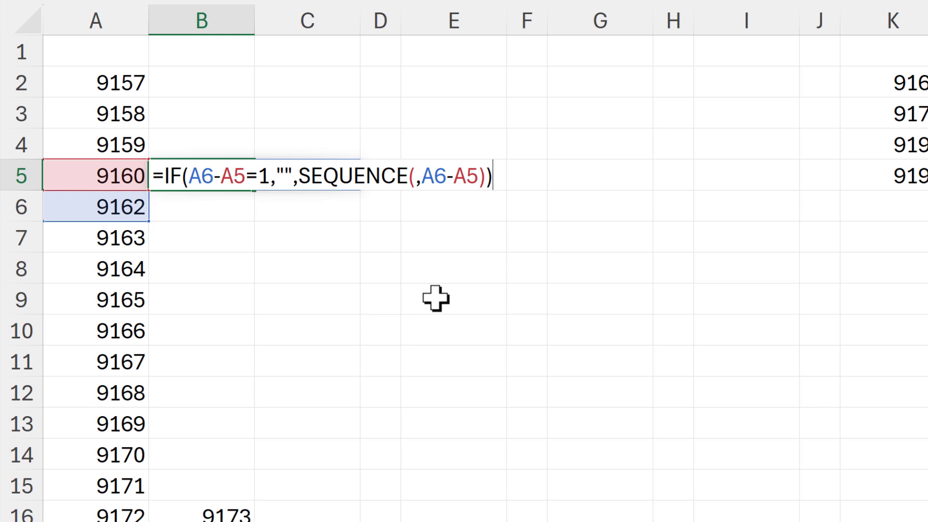
{"action": "left_click", "coordinate": [479, 178]}
{"action": "type", "text": "-"}
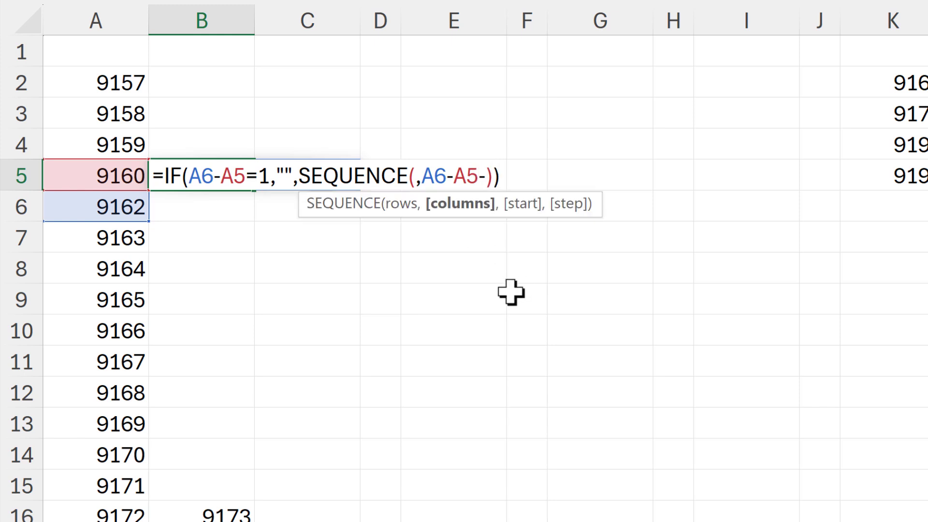
{"action": "type", "text": "1"}
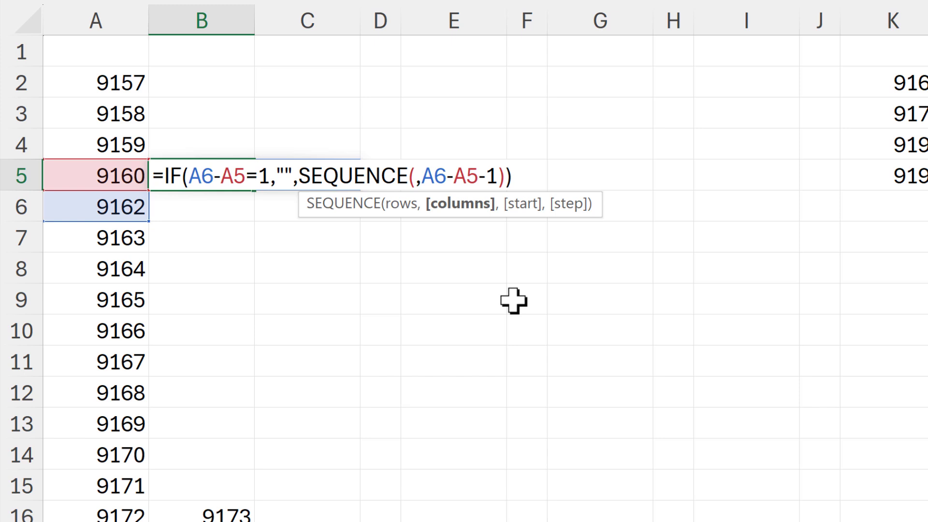
{"action": "type", "text": ","}
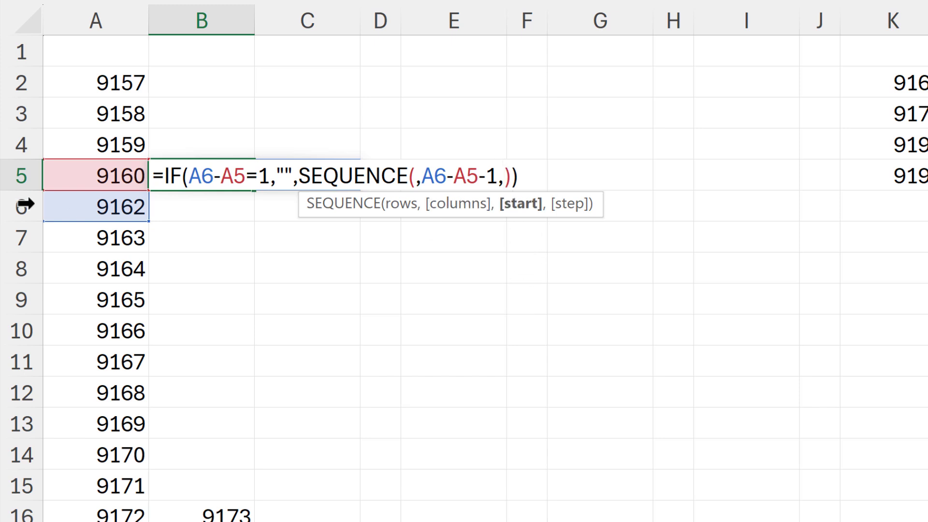
{"action": "left_click", "coordinate": [72, 180]}
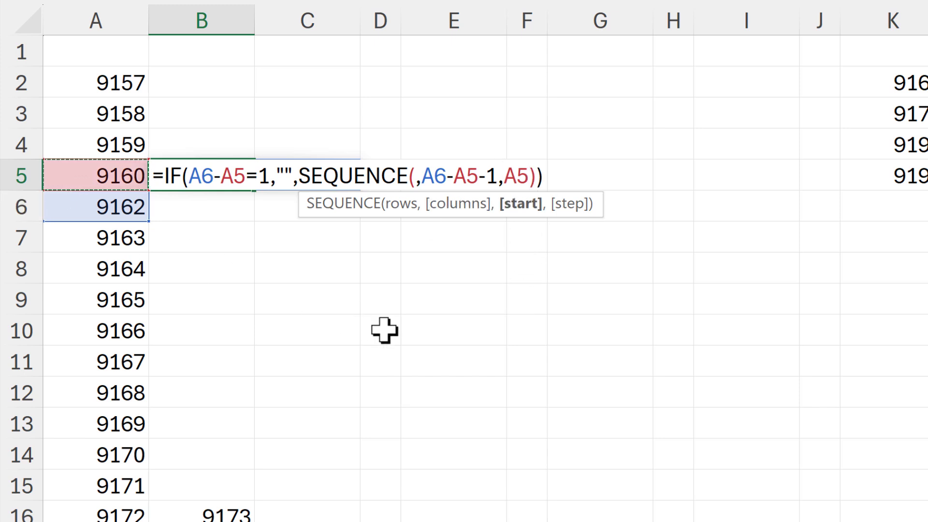
{"action": "type", "text": "+1"}
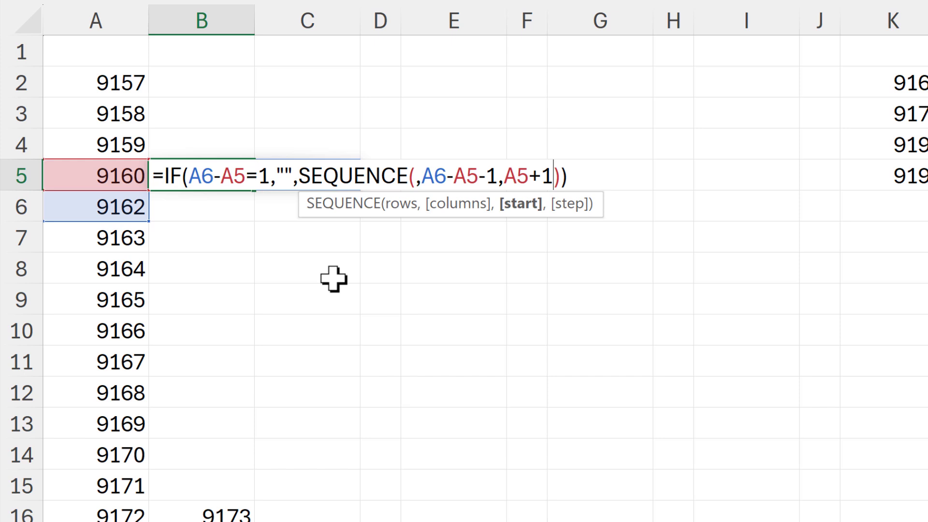
{"action": "key", "text": "Return"}
Copy B5's SEQUENCE formula up to B2 and extend it down column B
{"action": "left_click", "coordinate": [234, 178]}
{"action": "left_click_drag", "start_coordinate": [254, 191], "coordinate": [230, 82]}
{"action": "left_click", "coordinate": [229, 81]}
{"action": "key", "text": "ctrl+shift+Down"}
{"action": "key", "text": "ctrl+shift+Down"}
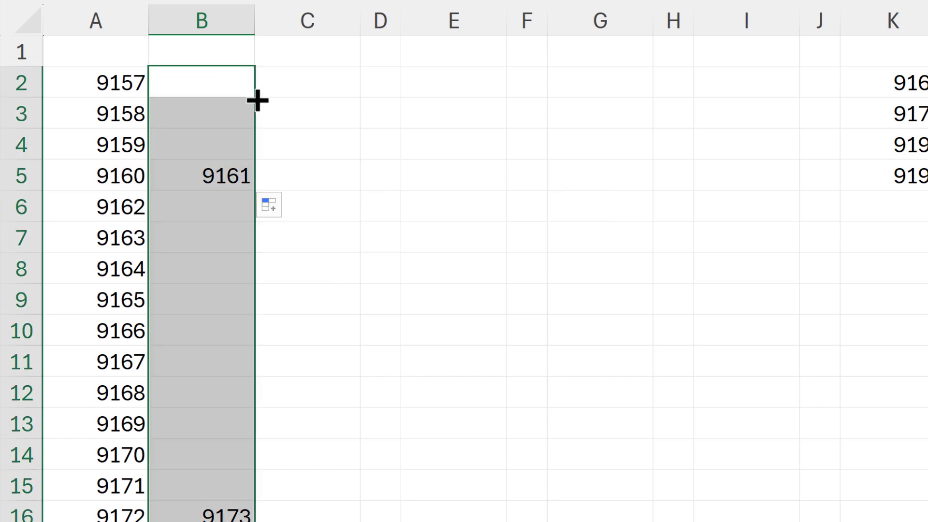
Inspect the results: 9161 in B5, 9196–9197 spilled in row 38, #VALUE! in B44
{"action": "left_click", "coordinate": [255, 176]}
{"action": "scroll", "coordinate": [280, 302], "scroll_direction": "down", "scroll_amount": 7}
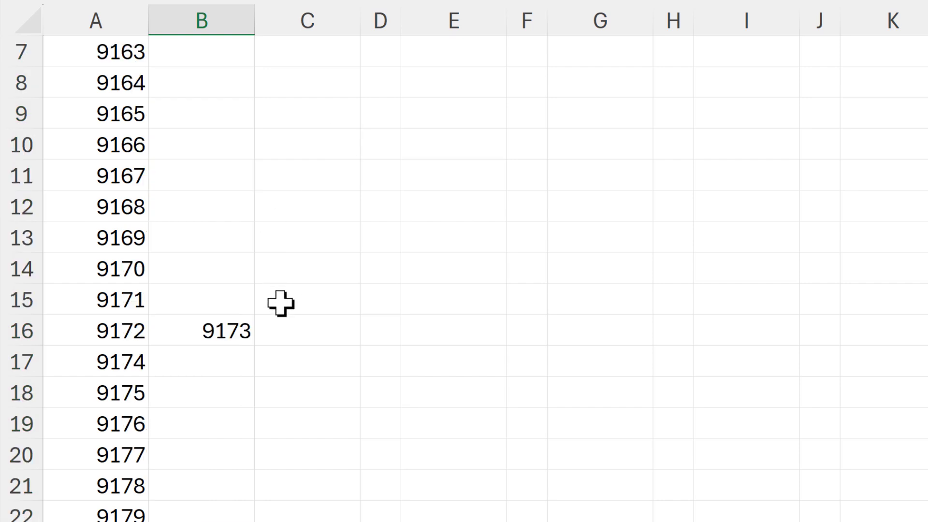
{"action": "scroll", "coordinate": [282, 303], "scroll_direction": "down", "scroll_amount": 4}
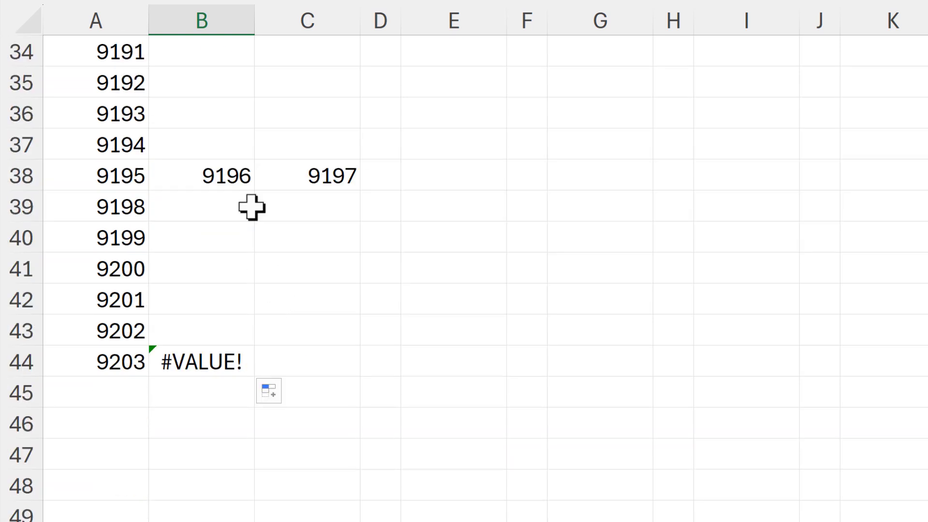
{"action": "left_click", "coordinate": [239, 174]}
{"action": "key", "text": "ctrl+shift+Right"}
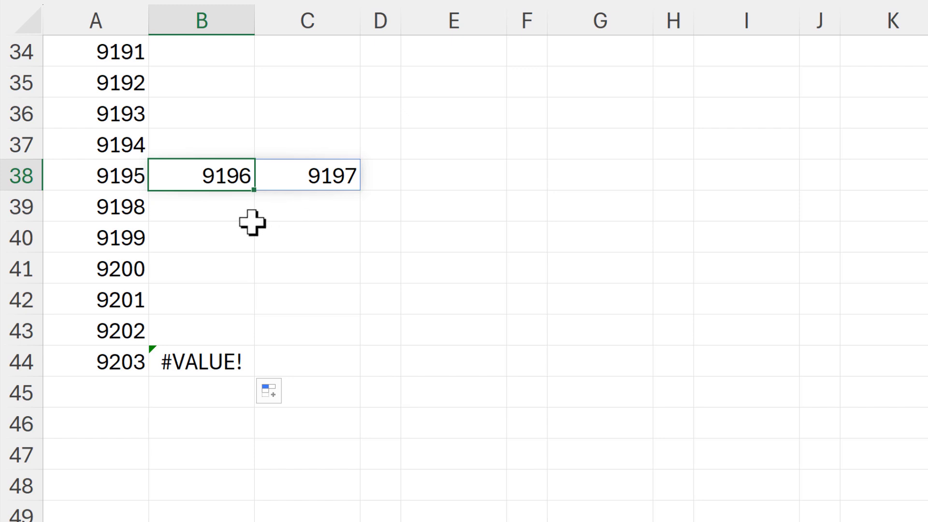
{"action": "left_click", "coordinate": [233, 361]}
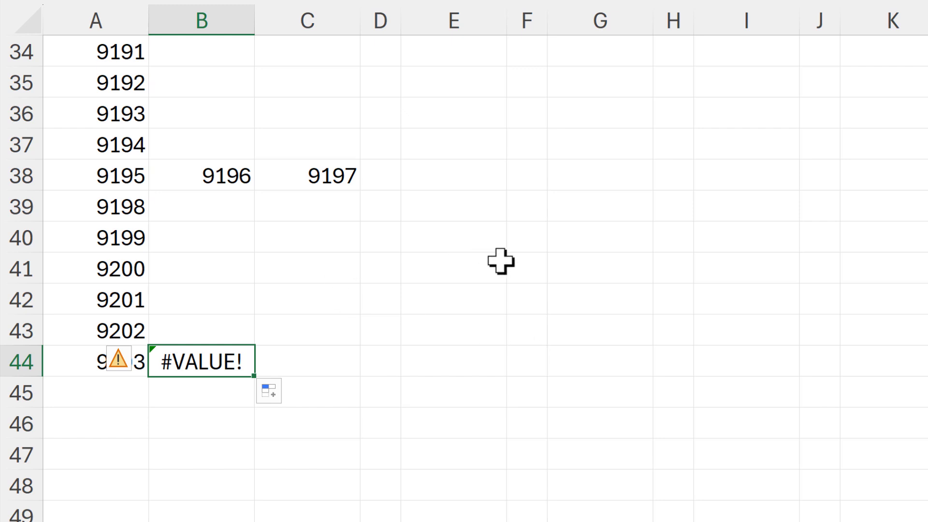
{"action": "scroll", "coordinate": [489, 285], "scroll_direction": "up", "scroll_amount": 11}
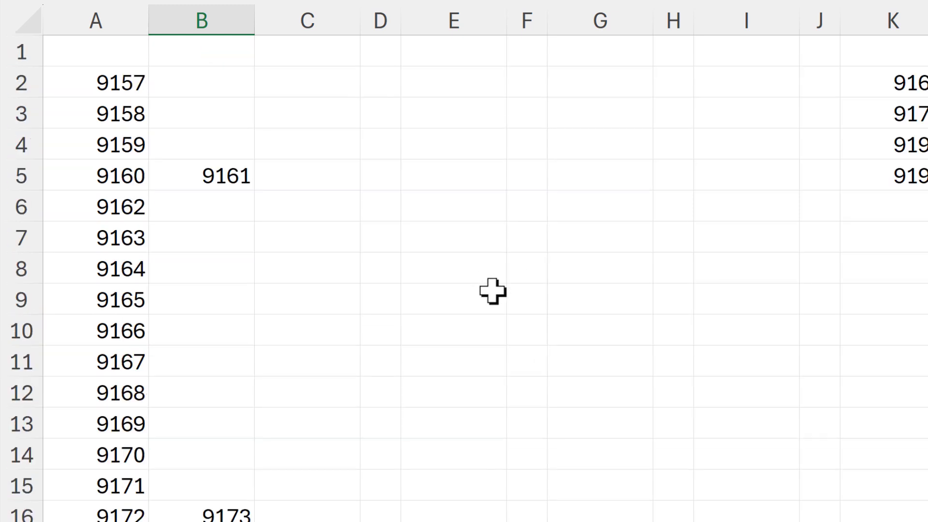
Enter =SEQUENCE(9203-9157+1,,9157) in E2 and confirm the spill ends at 9203
{"action": "left_click", "coordinate": [432, 96]}
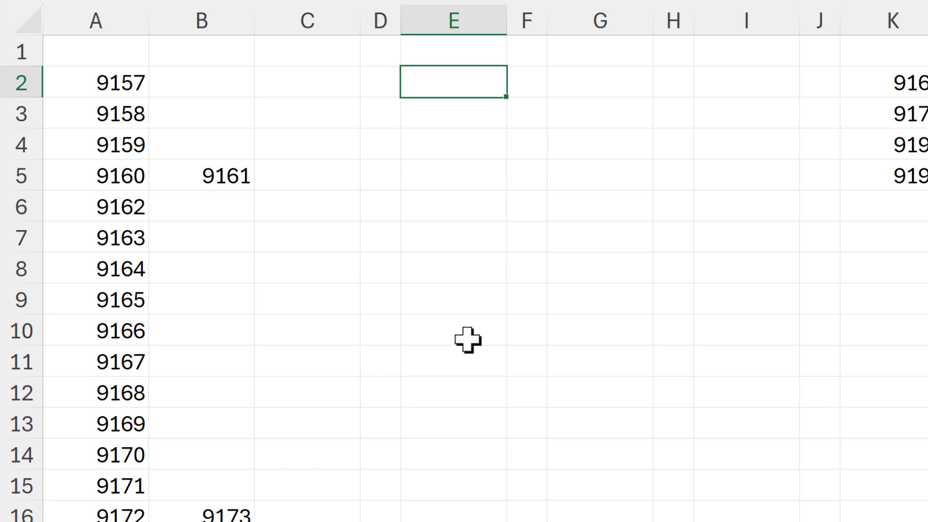
{"action": "type", "text": "=seq"}
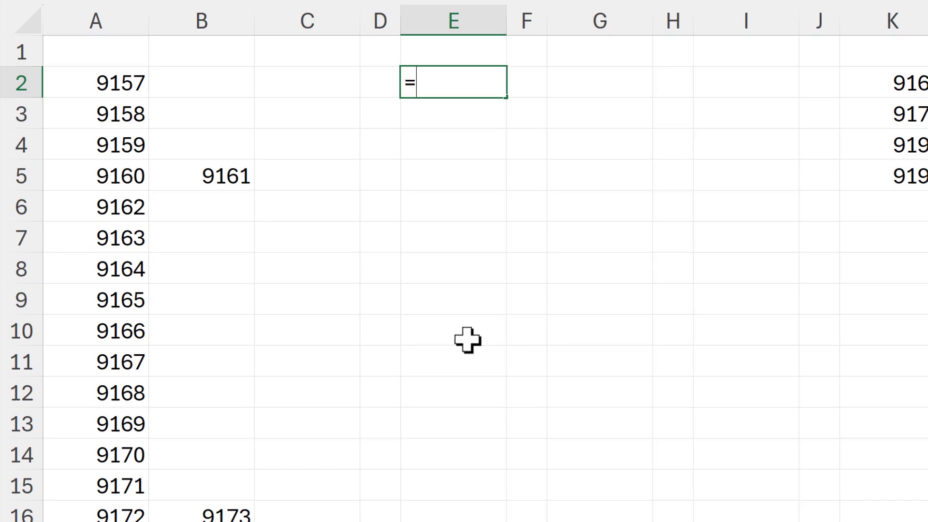
{"action": "key", "text": "Tab"}
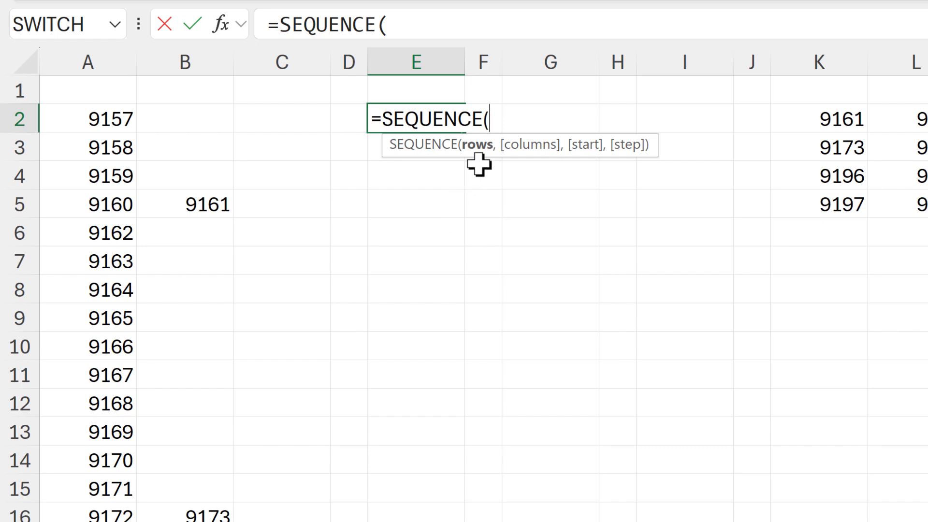
{"action": "scroll", "coordinate": [246, 300], "scroll_direction": "down", "scroll_amount": 8}
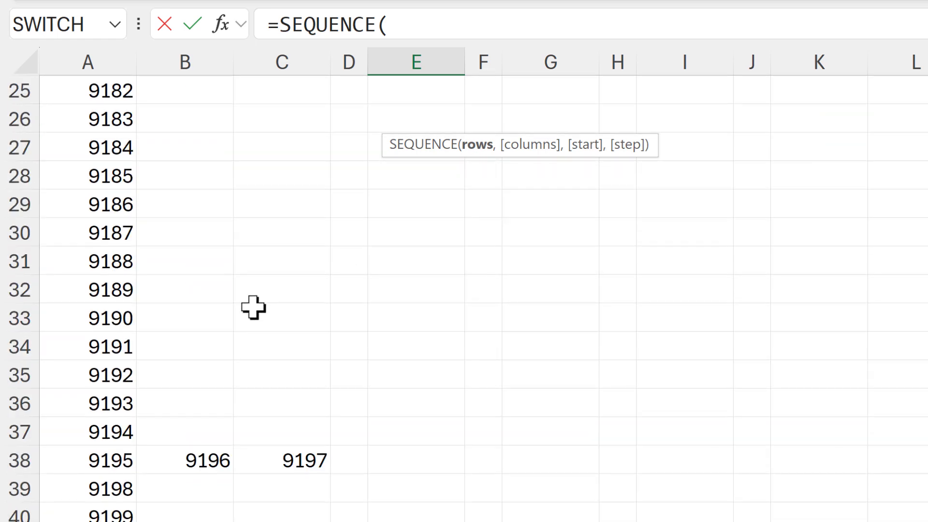
{"action": "scroll", "coordinate": [253, 308], "scroll_direction": "down", "scroll_amount": 4}
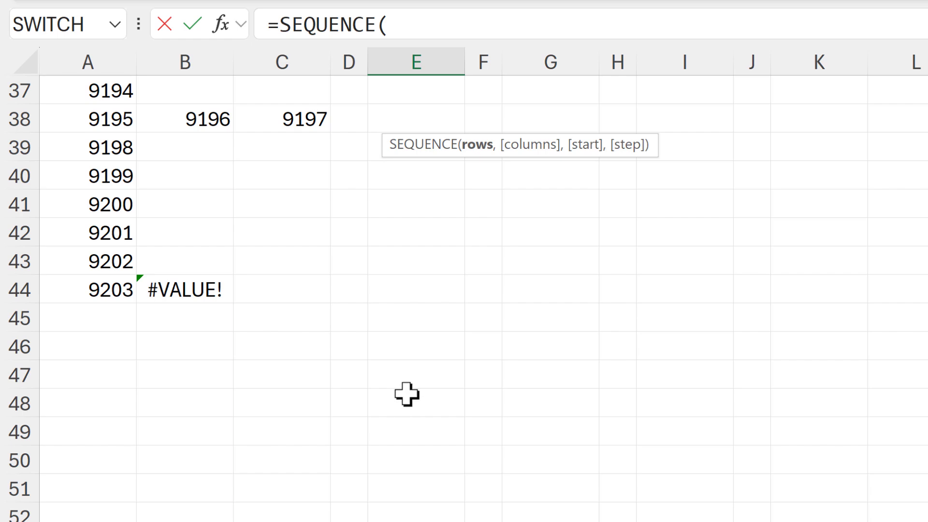
{"action": "scroll", "coordinate": [472, 327], "scroll_direction": "up", "scroll_amount": 12}
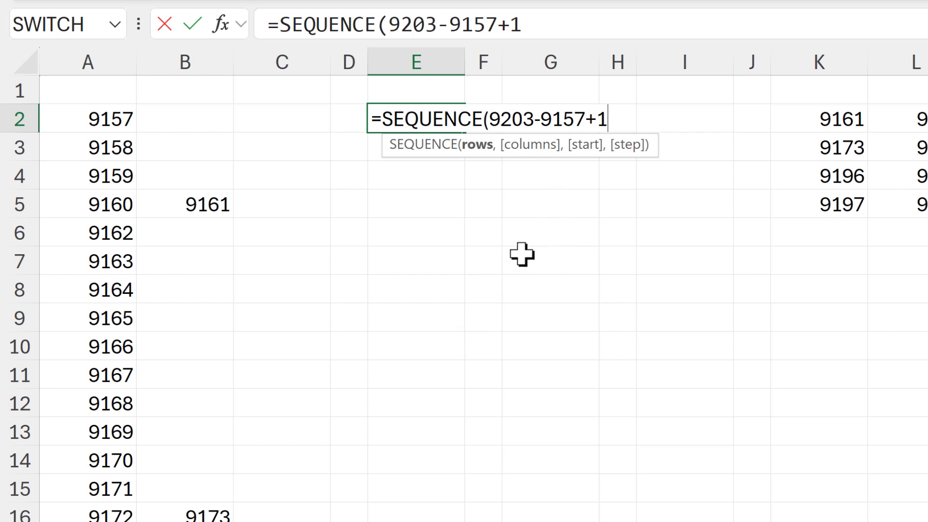
{"action": "type", "text": ","}
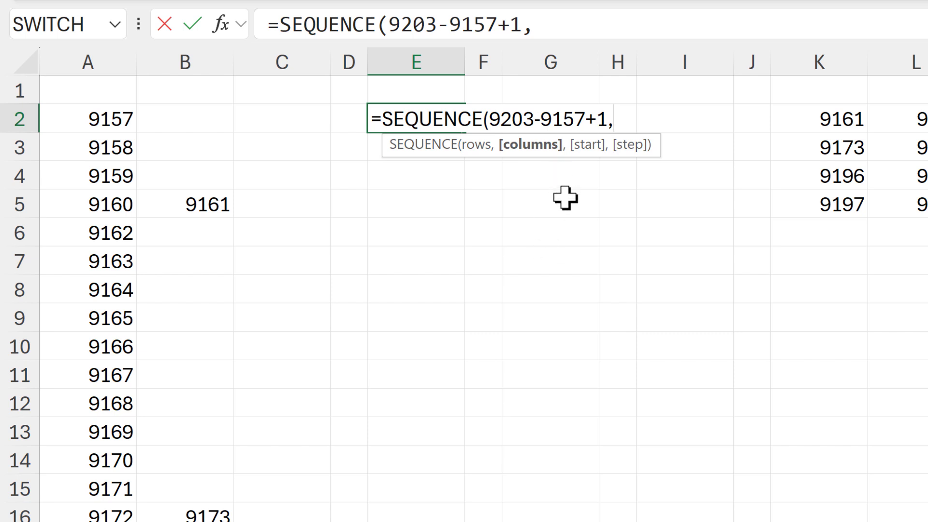
{"action": "type", "text": ",9157"}
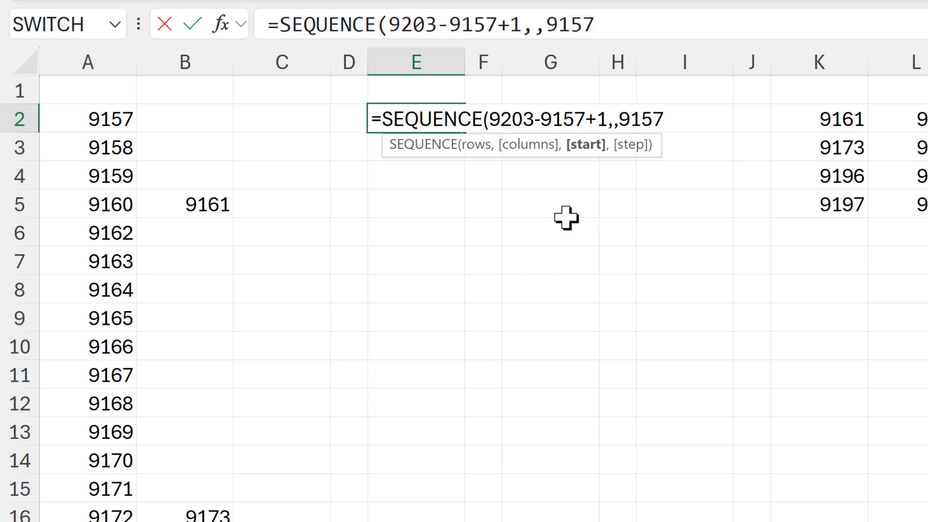
{"action": "type", "text": ")"}
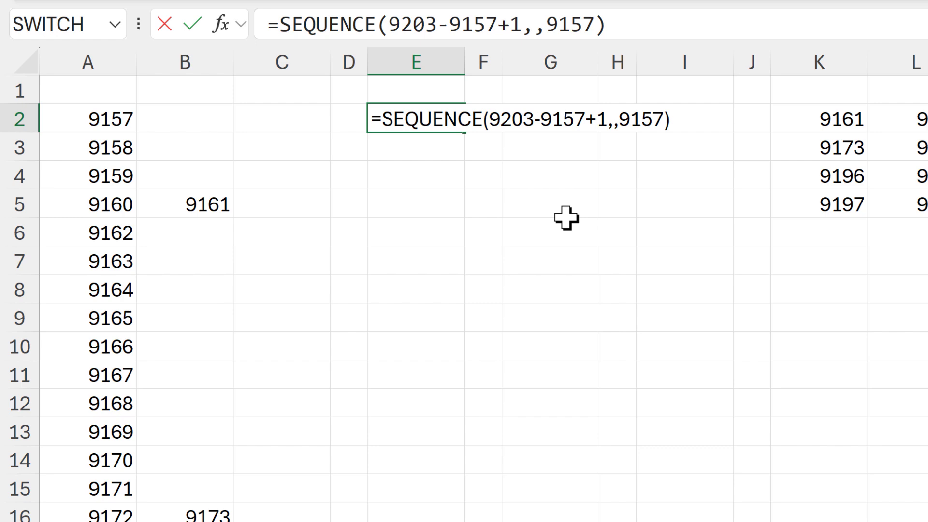
{"action": "key", "text": "Return"}
{"action": "left_click", "coordinate": [421, 122]}
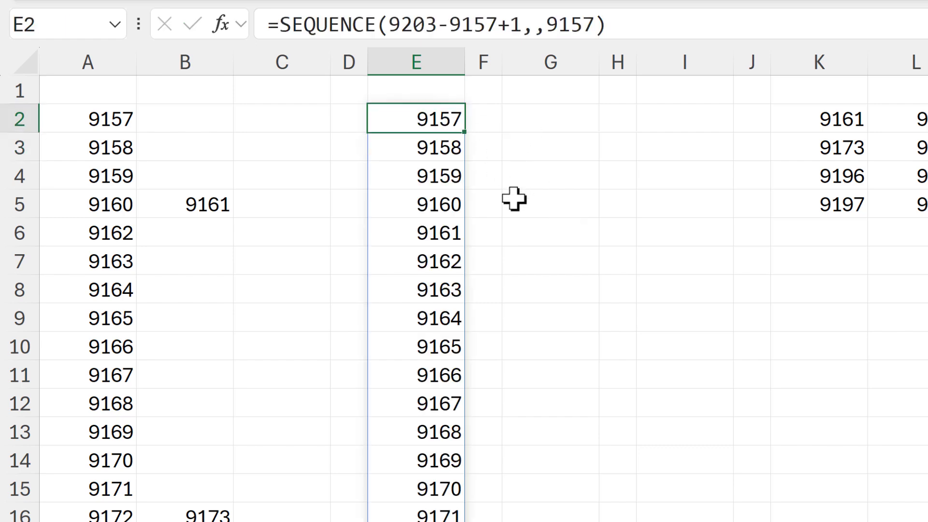
{"action": "scroll", "coordinate": [514, 198], "scroll_direction": "down", "scroll_amount": 13}
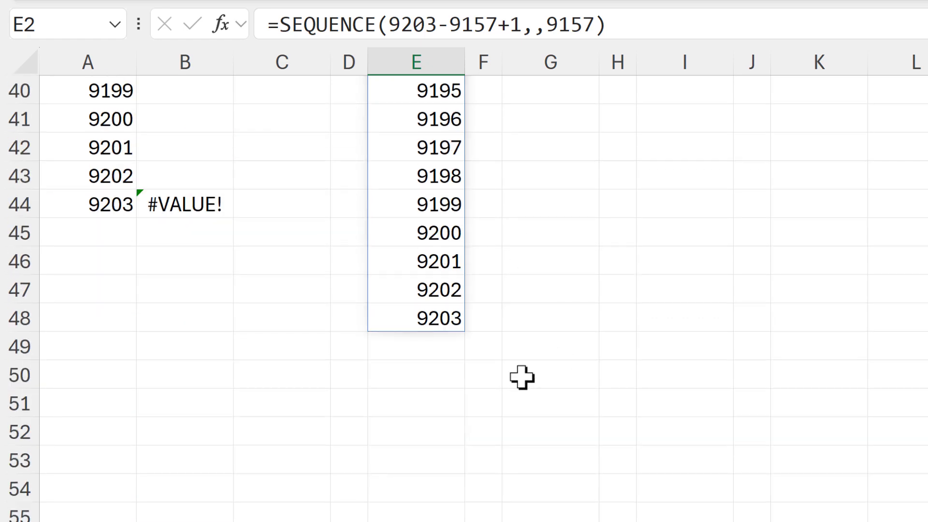
{"action": "left_click_drag", "start_coordinate": [422, 234], "coordinate": [440, 322]}
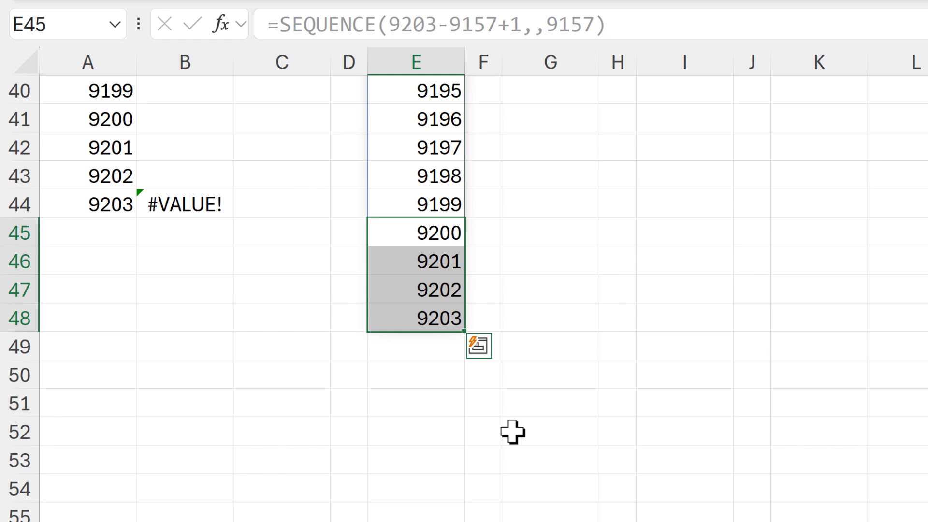
Enter =VSTACK(A2:A44,E2#) in G2 to stack the original list above the full sequence
{"action": "left_click", "coordinate": [526, 238]}
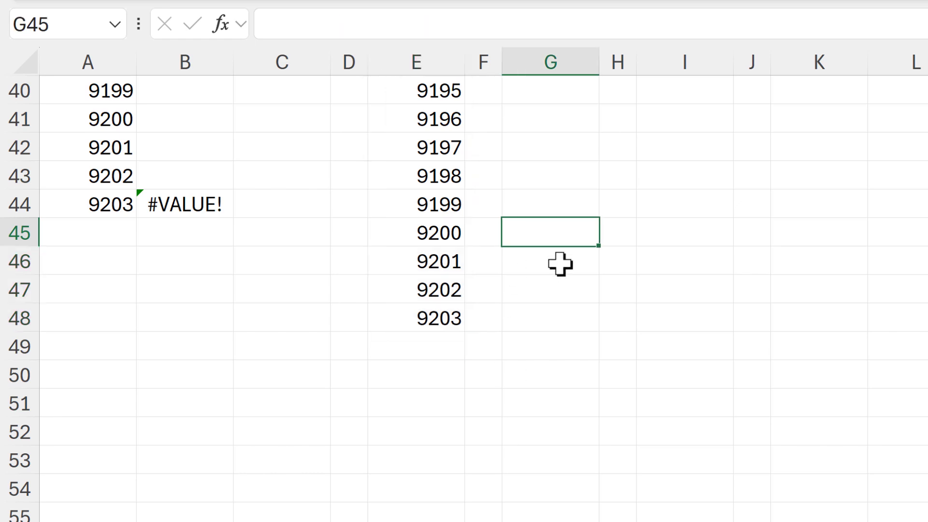
{"action": "scroll", "coordinate": [559, 265], "scroll_direction": "up", "scroll_amount": 13}
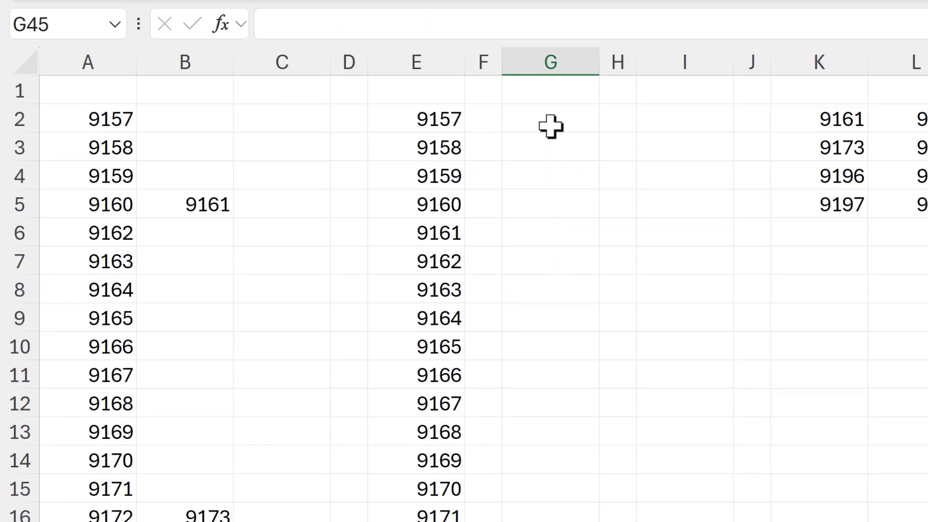
{"action": "left_click", "coordinate": [549, 125]}
{"action": "type", "text": "=vsta"}
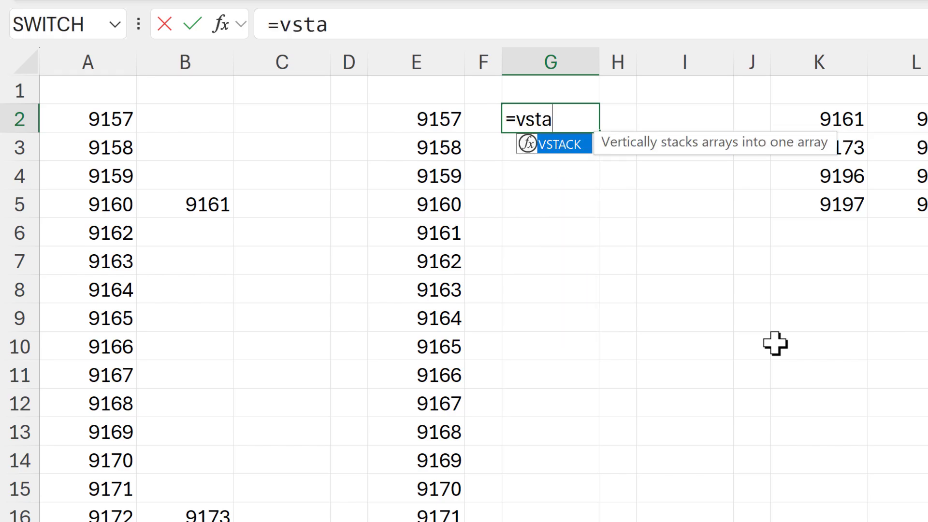
{"action": "type", "text": "ck"}
{"action": "key", "text": "Tab"}
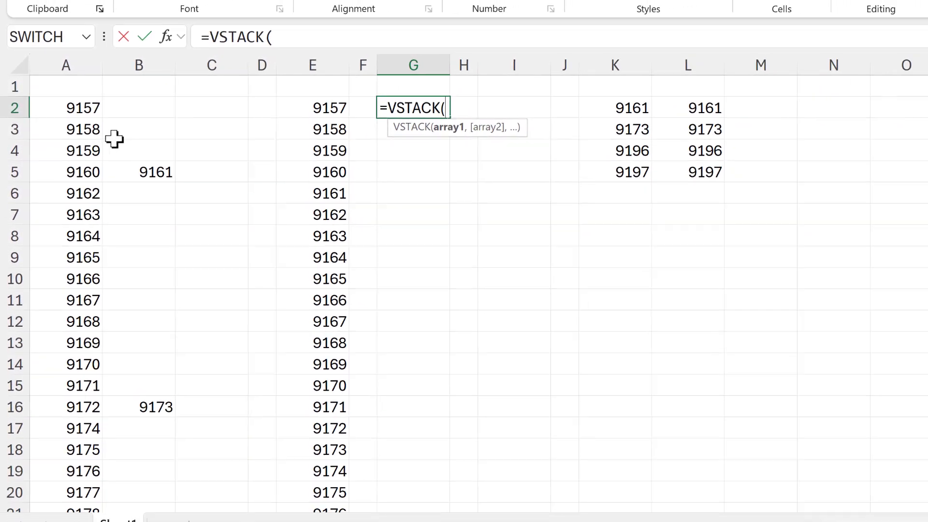
{"action": "left_click", "coordinate": [93, 110]}
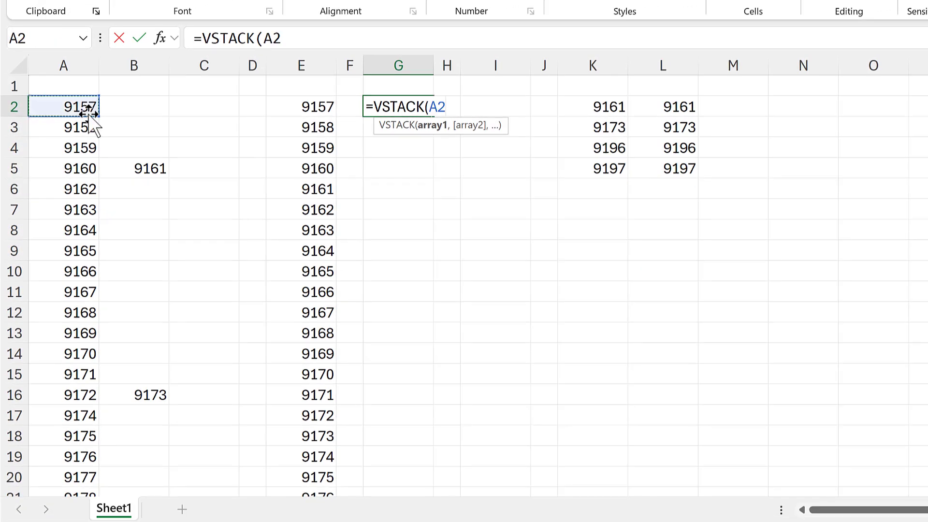
{"action": "key", "text": "ctrl+shift+Down"}
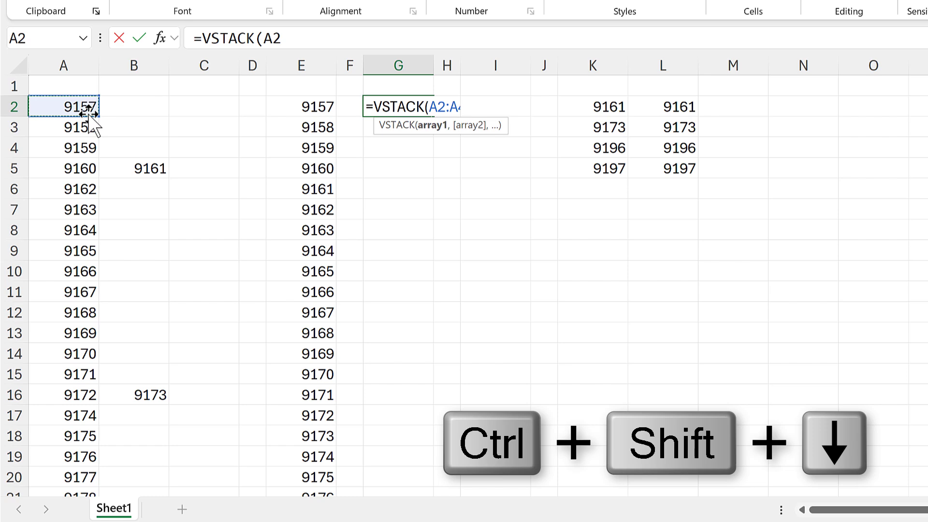
{"action": "type", "text": ","}
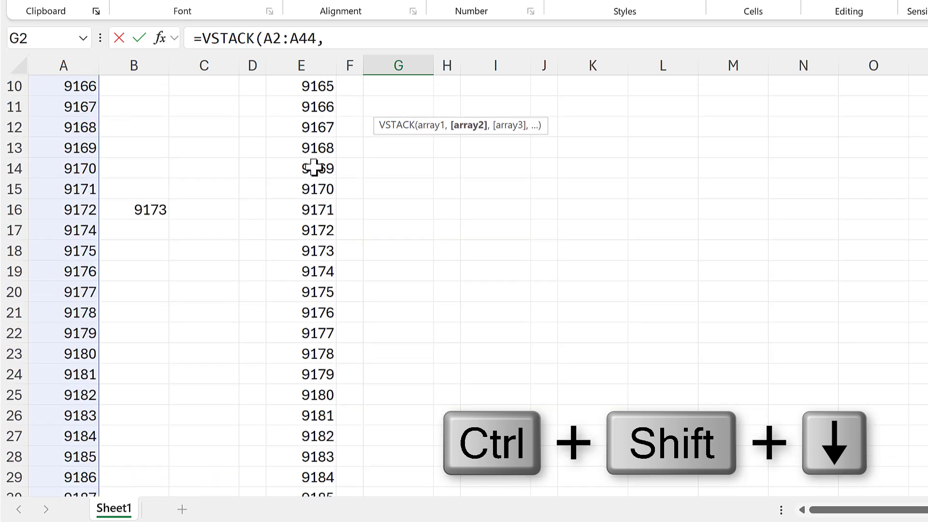
{"action": "left_click", "coordinate": [328, 103]}
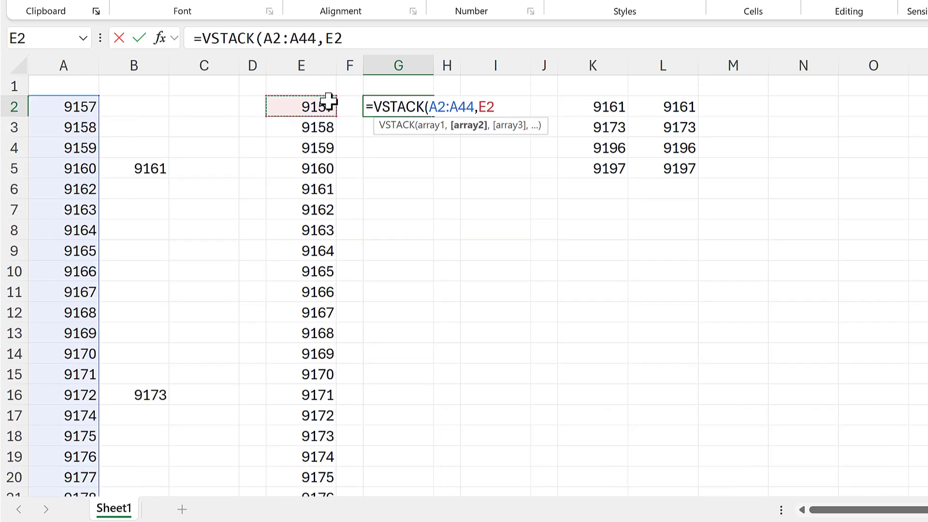
{"action": "key", "text": "ctrl+shift+Down"}
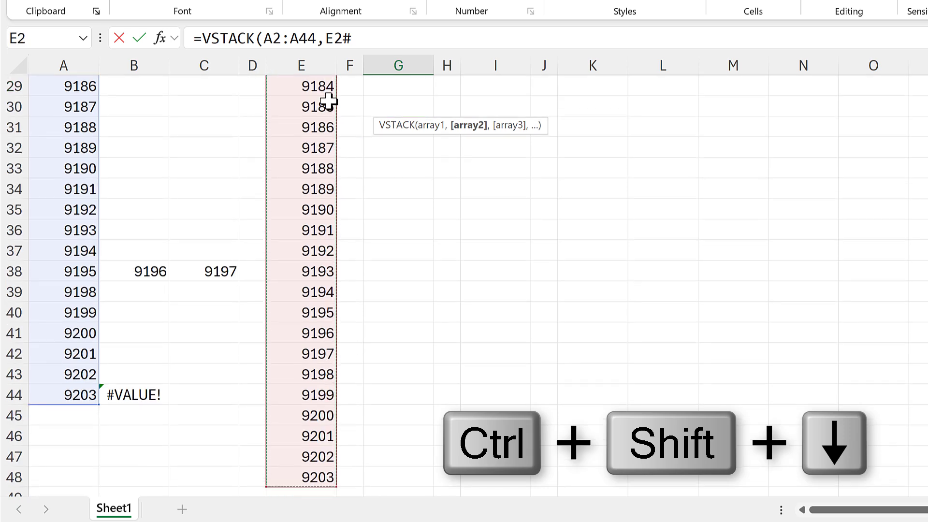
{"action": "scroll", "coordinate": [618, 181], "scroll_direction": "up", "scroll_amount": 9}
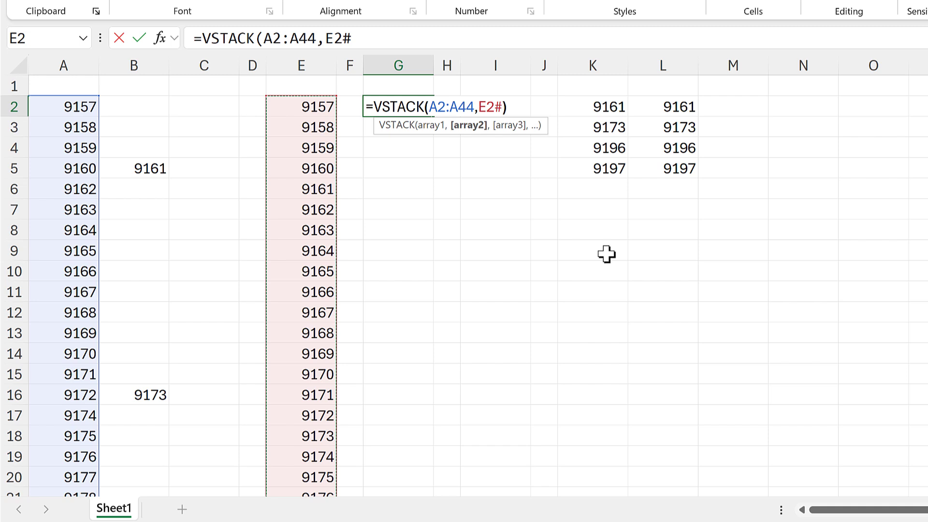
{"action": "type", "text": ")"}
{"action": "key", "text": "Return"}
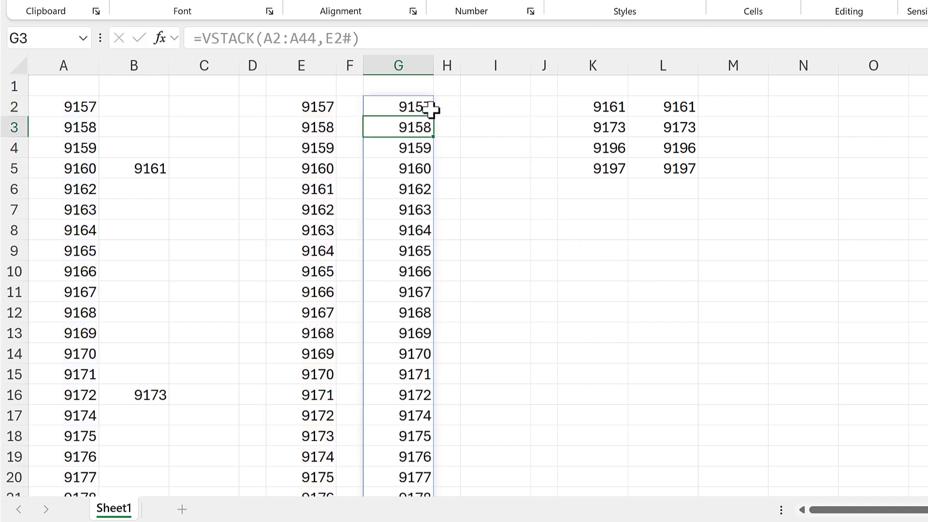
Check that the column E sequence begins at row 45 of the stack
{"action": "left_click", "coordinate": [430, 109]}
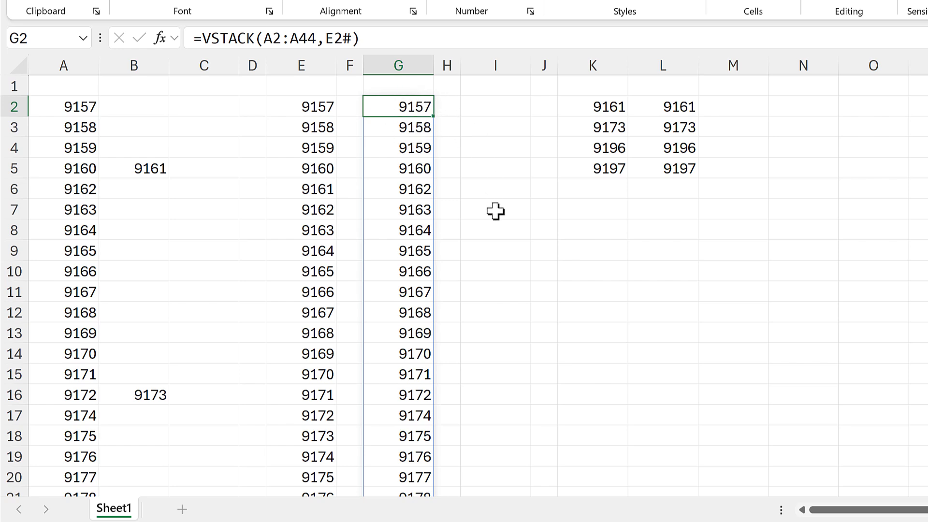
{"action": "scroll", "coordinate": [495, 211], "scroll_direction": "down", "scroll_amount": 12}
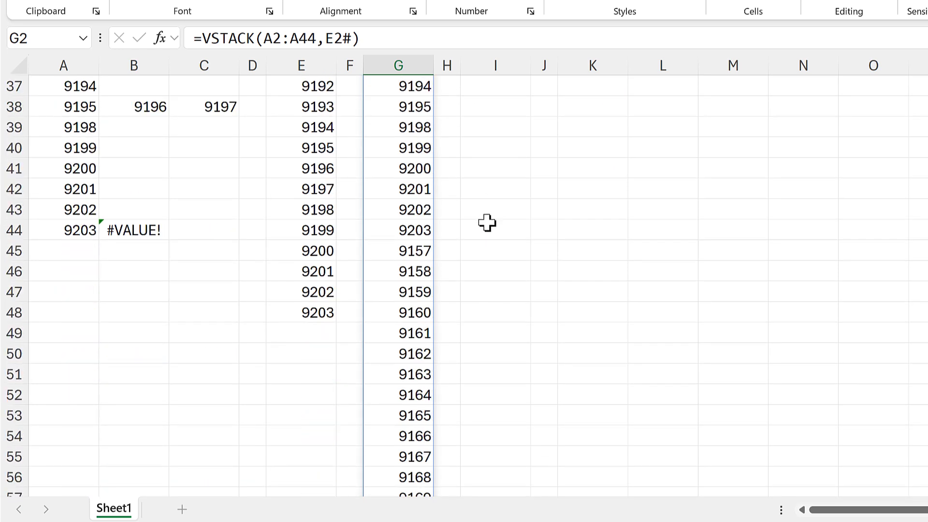
{"action": "left_click", "coordinate": [425, 251]}
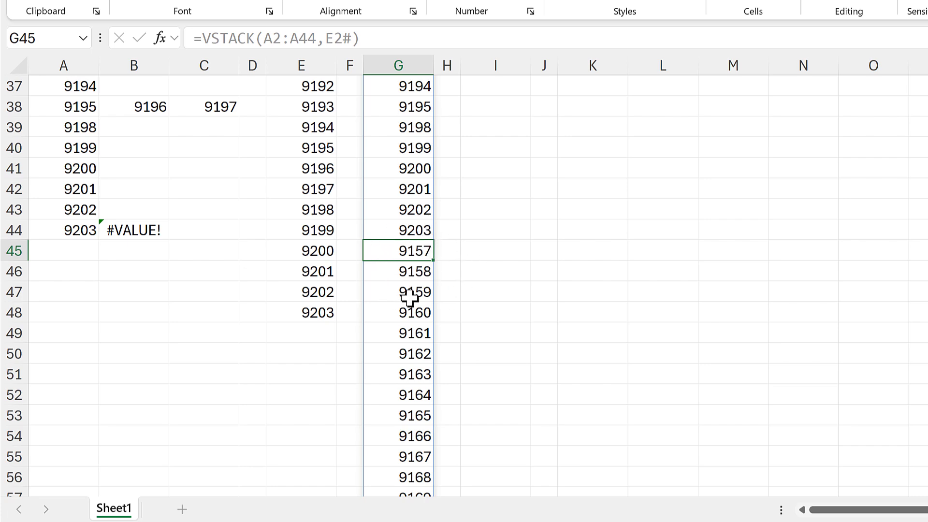
{"action": "scroll", "coordinate": [520, 293], "scroll_direction": "up", "scroll_amount": 12}
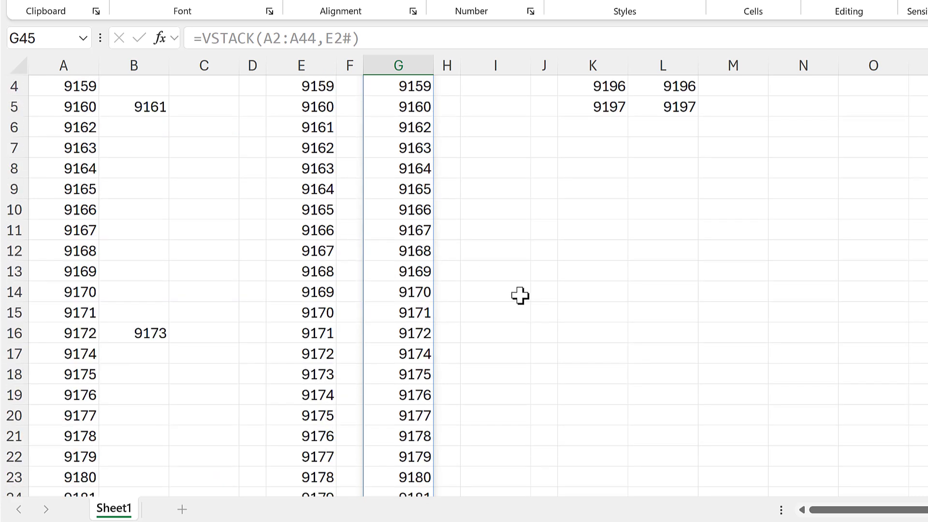
Enter =UNIQUE(G2#,,TRUE) in I2 to list 9161, 9173, 9196 and 9197
{"action": "left_click", "coordinate": [490, 105]}
{"action": "type", "text": "="}
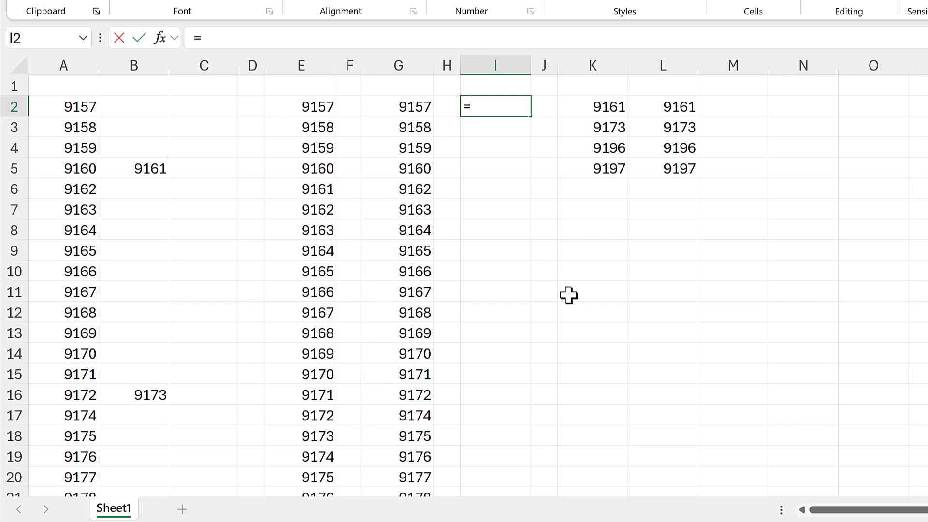
{"action": "type", "text": "uniq"}
{"action": "key", "text": "Tab"}
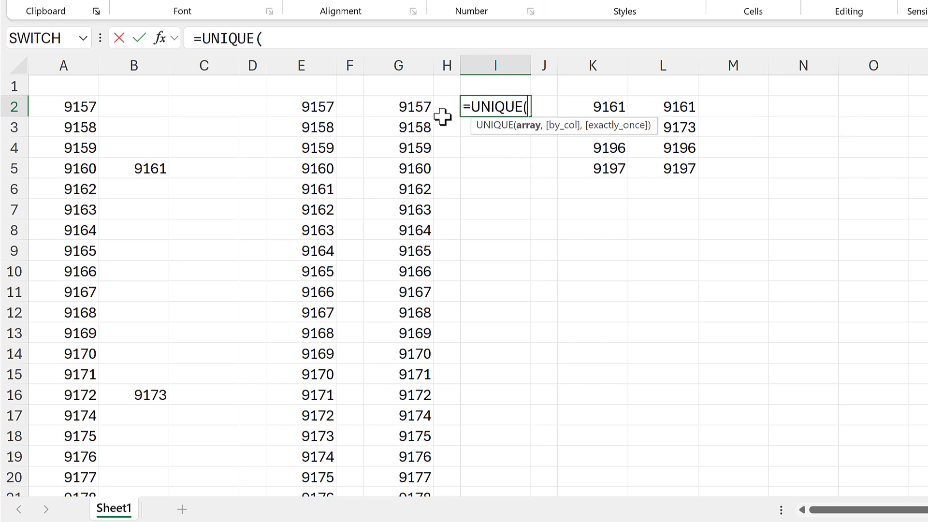
{"action": "left_click", "coordinate": [416, 106]}
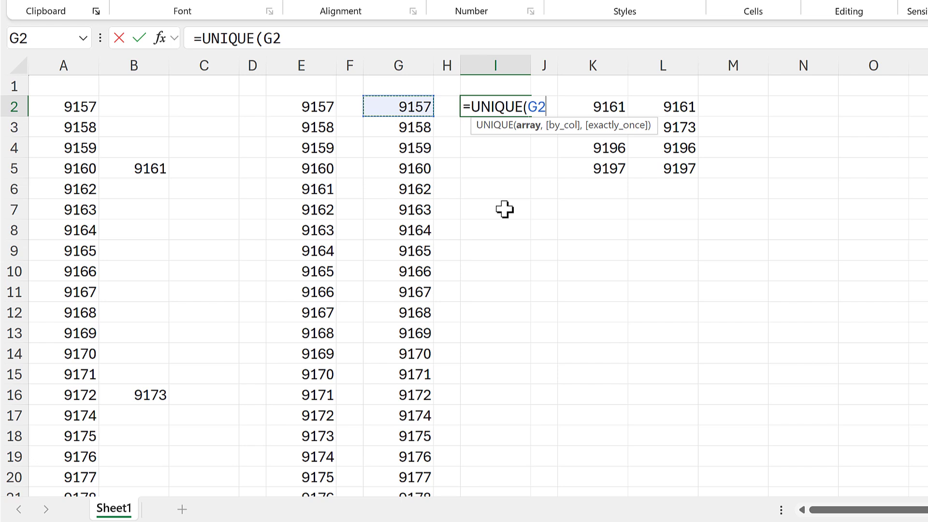
{"action": "type", "text": "#"}
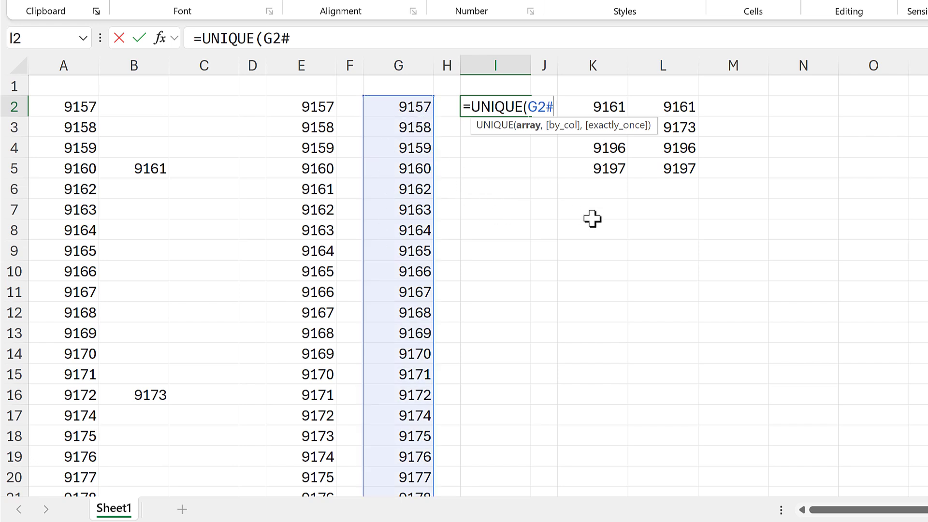
{"action": "type", "text": ","}
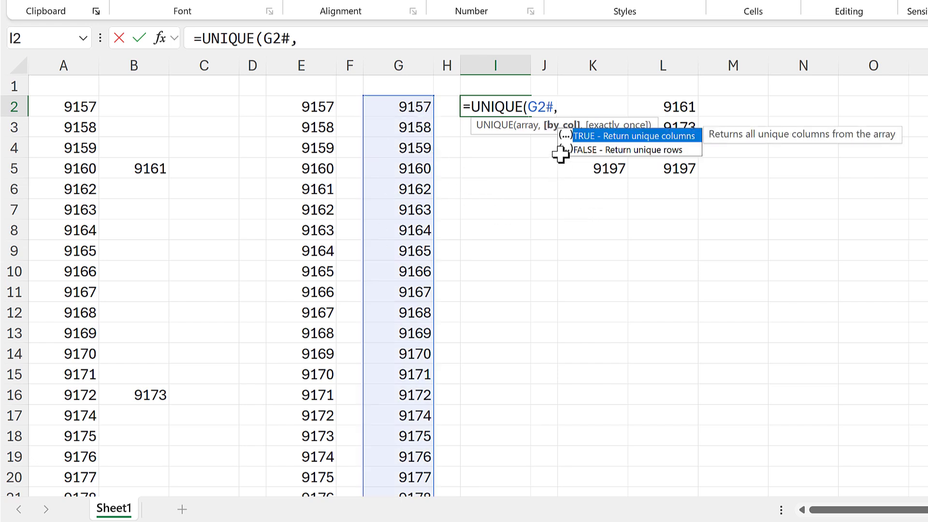
{"action": "type", "text": ","}
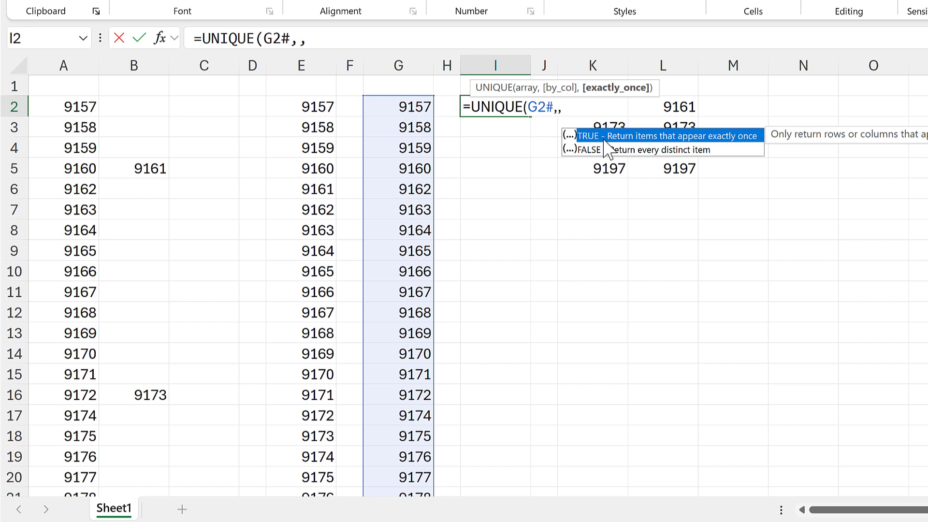
{"action": "double_click", "coordinate": [755, 136]}
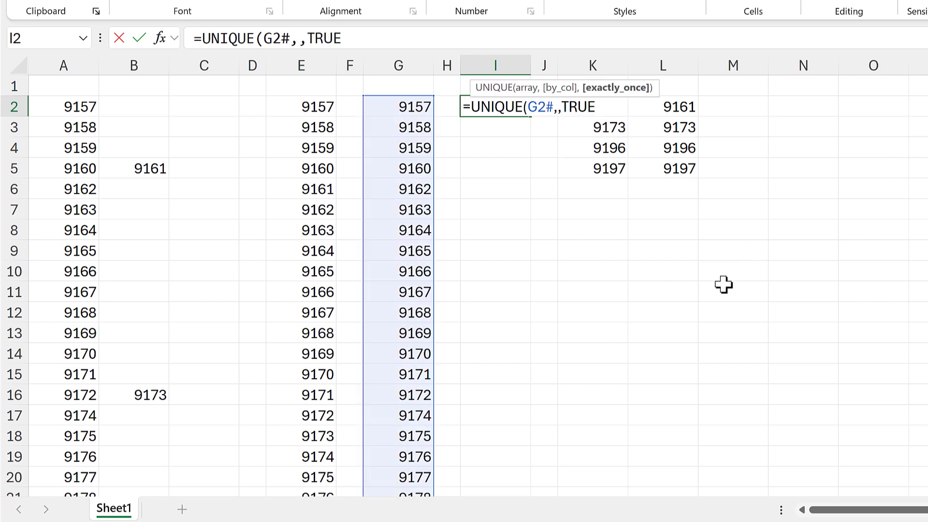
{"action": "key", "text": "Return"}
{"action": "left_click", "coordinate": [498, 108]}
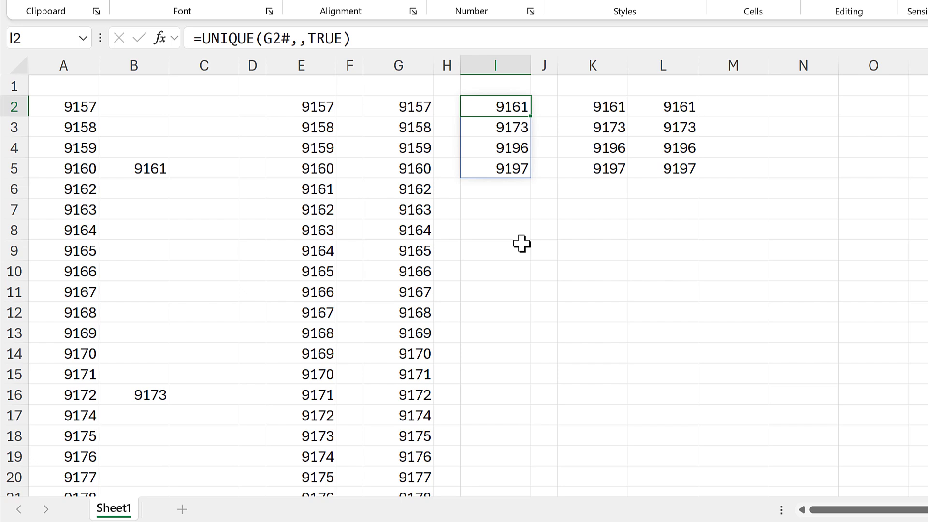
Wrap G2's formula as =SORT(VSTACK(A2:A44,E2#)) so duplicates sit together
{"action": "left_click", "coordinate": [88, 63]}
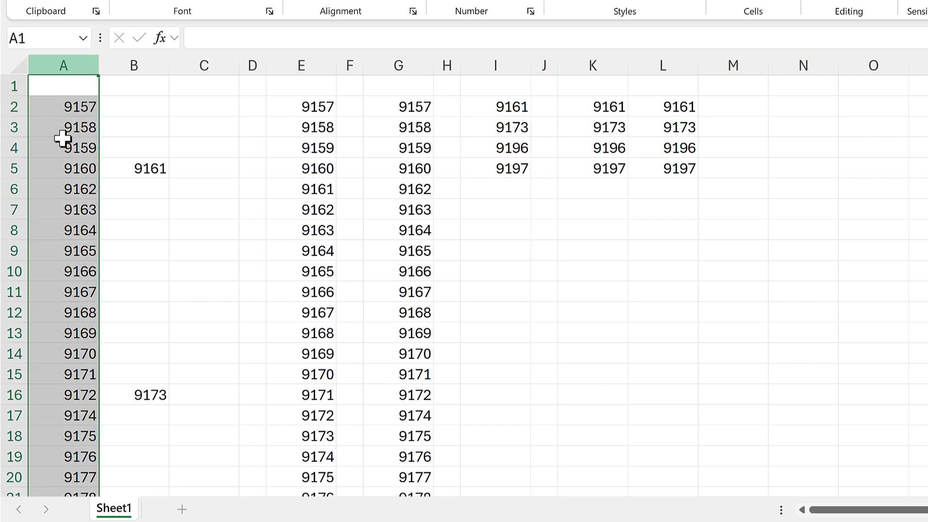
{"action": "left_click", "coordinate": [300, 64]}
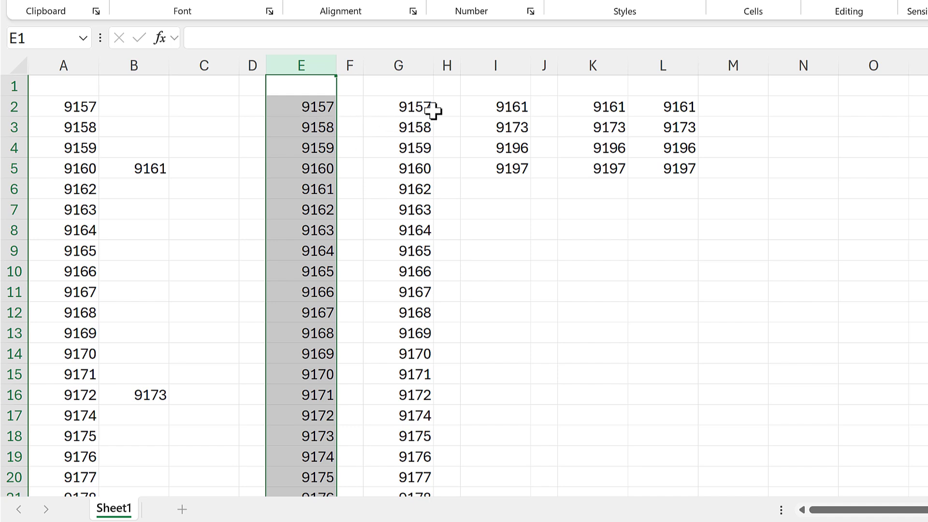
{"action": "left_click", "coordinate": [418, 104]}
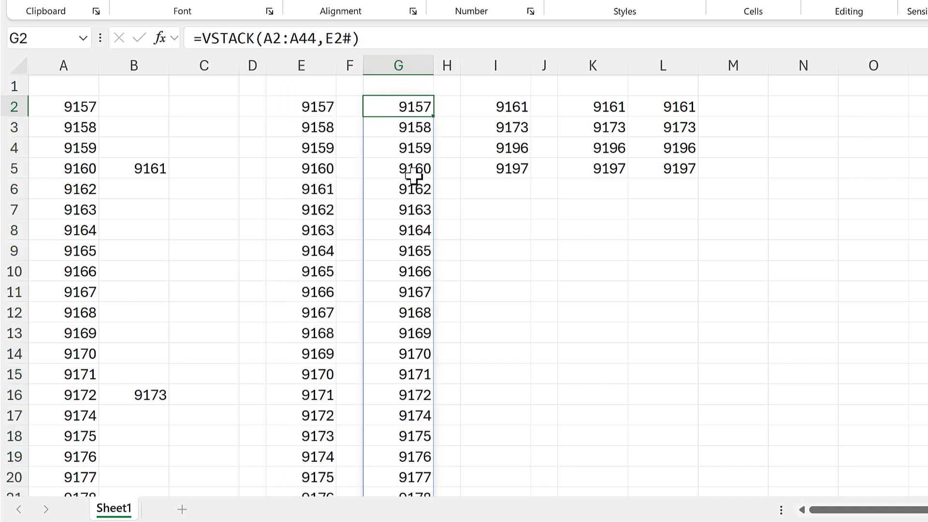
{"action": "left_click", "coordinate": [204, 40]}
{"action": "type", "text": "sort"}
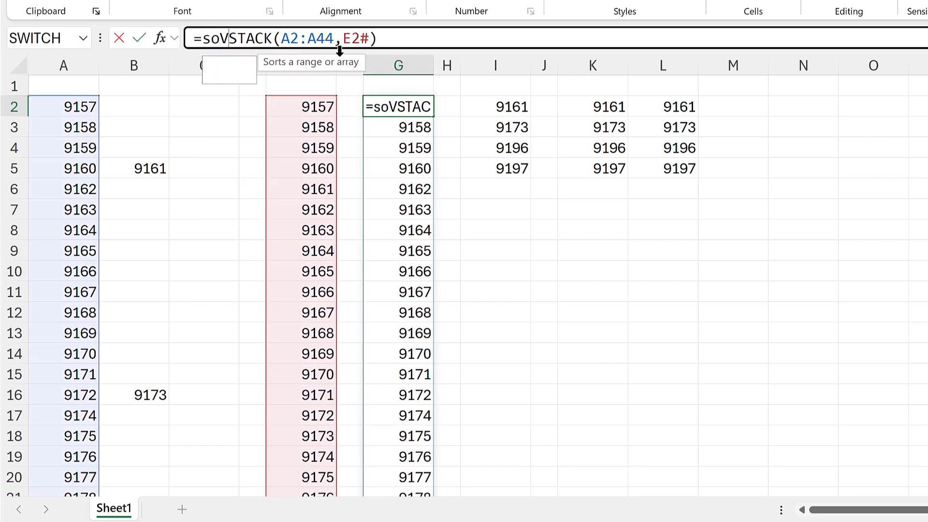
{"action": "key", "text": "Tab"}
{"action": "left_click", "coordinate": [431, 39]}
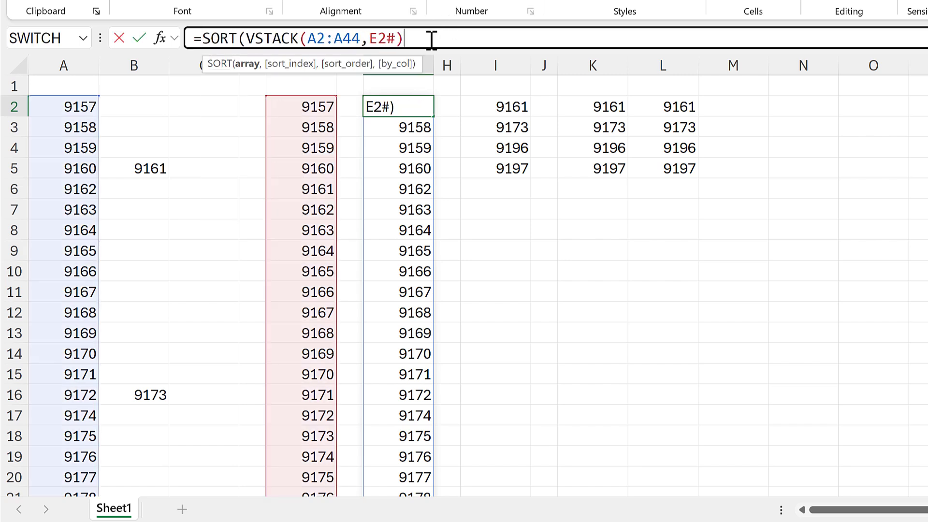
{"action": "type", "text": ")"}
{"action": "key", "text": "Return"}
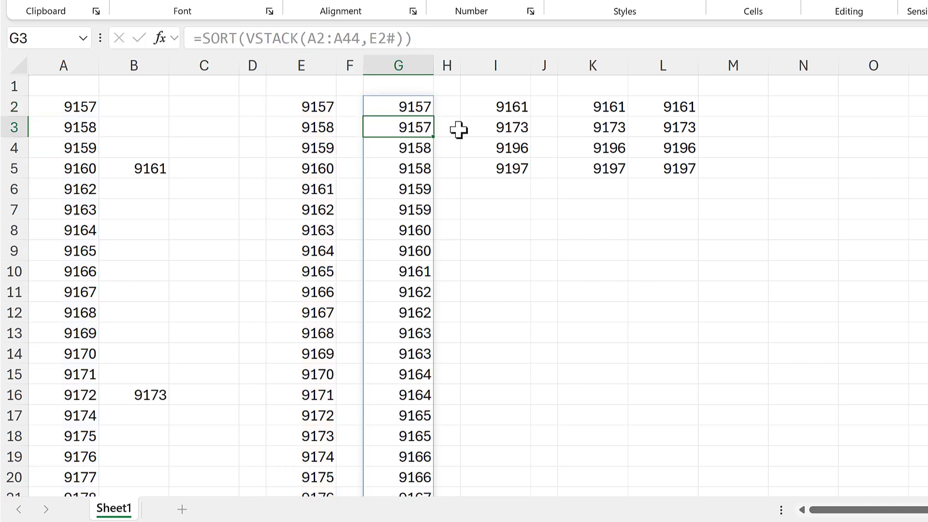
{"action": "left_click", "coordinate": [429, 100]}
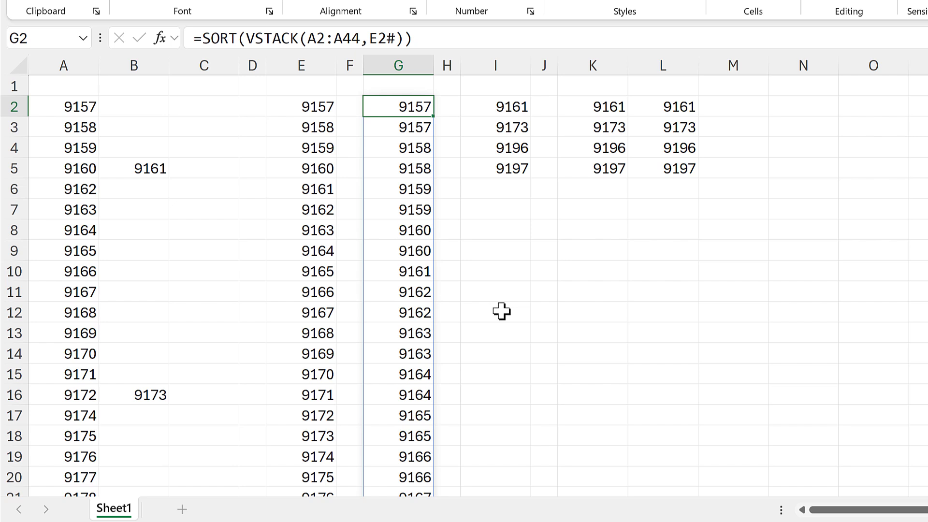
{"action": "left_click", "coordinate": [420, 275]}
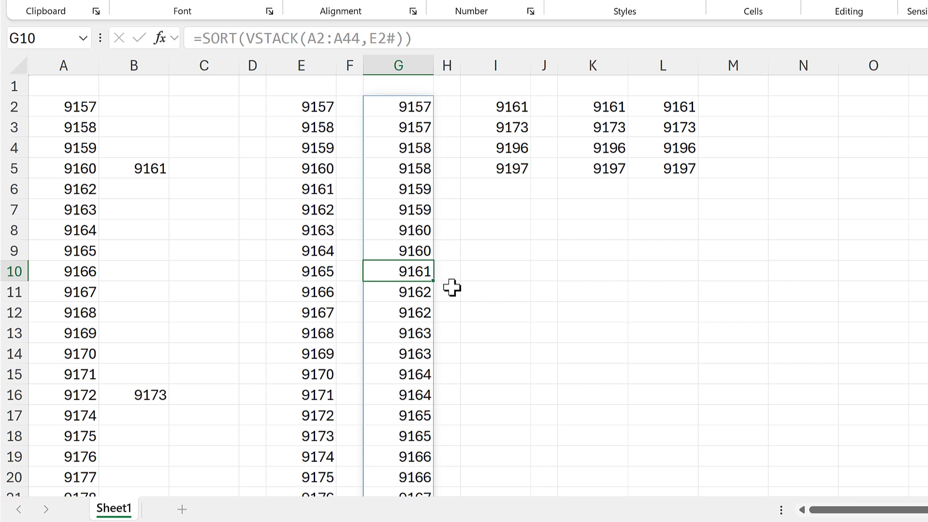
{"action": "left_click", "coordinate": [312, 66]}
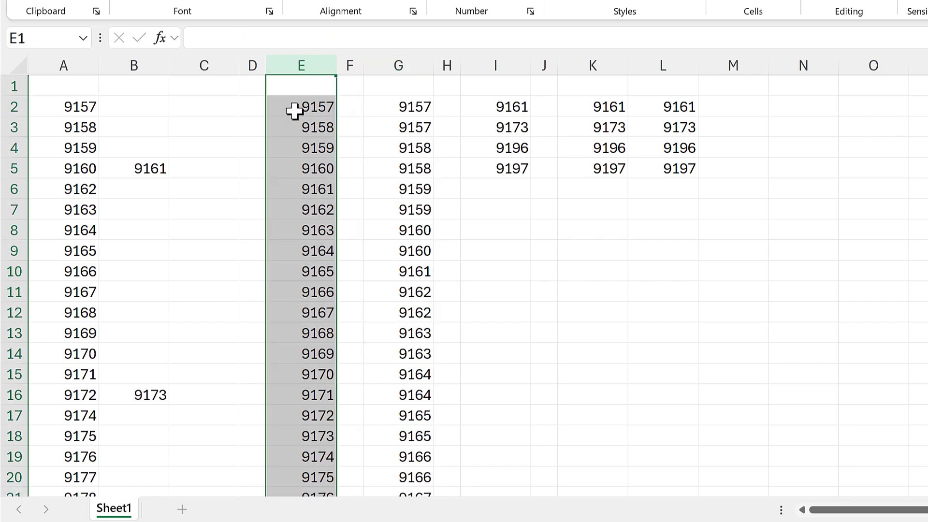
{"action": "left_click", "coordinate": [413, 274]}
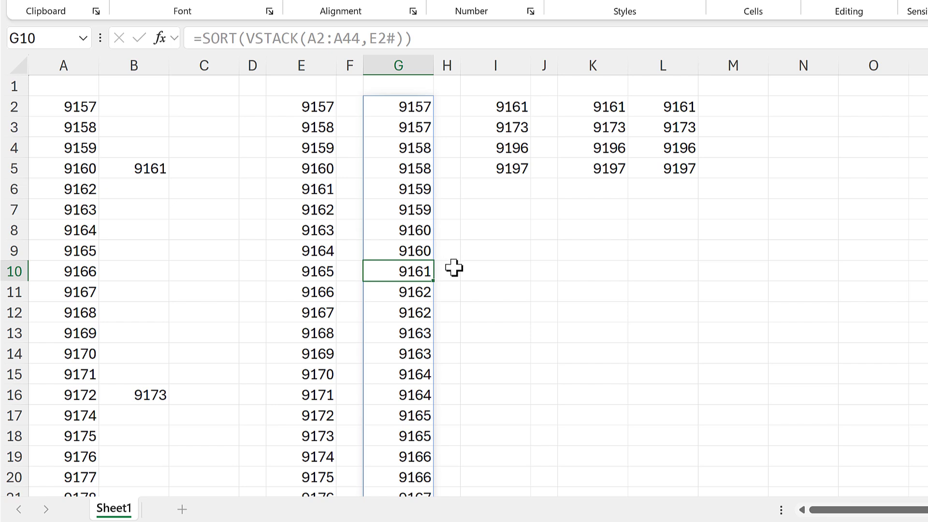
{"action": "left_click", "coordinate": [494, 110]}
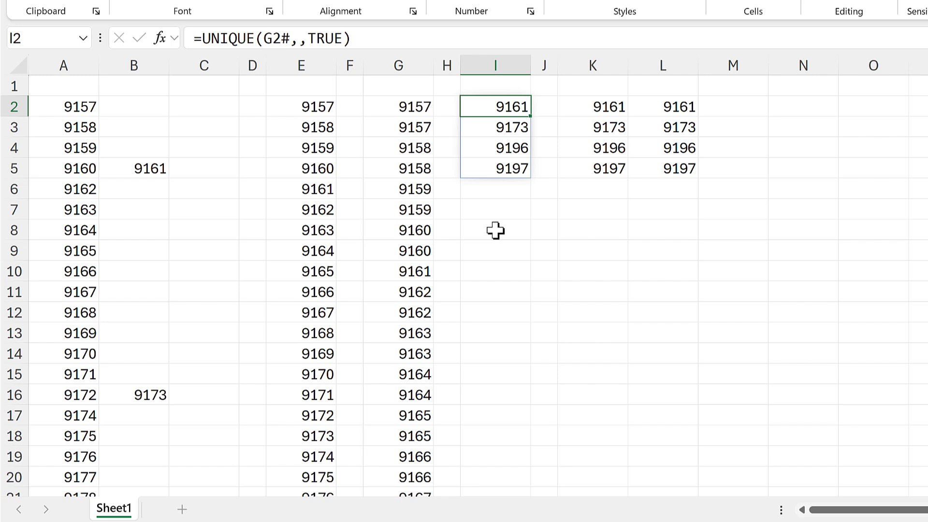
{"action": "left_click", "coordinate": [418, 103]}
{"action": "left_click", "coordinate": [415, 153]}
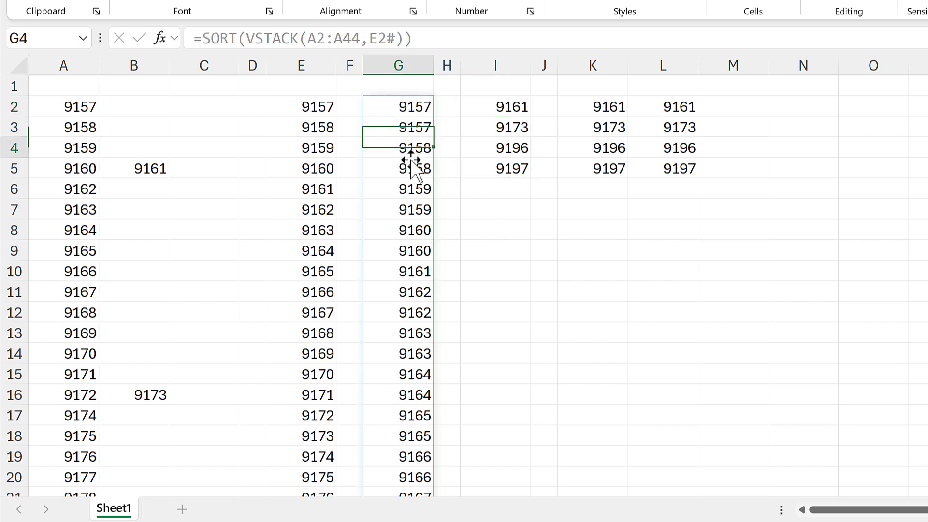
{"action": "left_click", "coordinate": [416, 187]}
{"action": "left_click", "coordinate": [419, 228]}
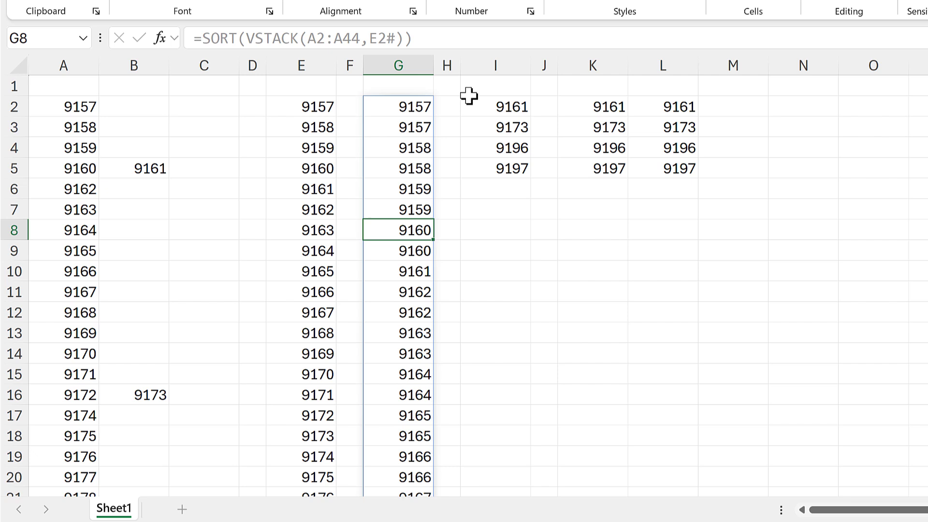
{"action": "left_click", "coordinate": [488, 108]}
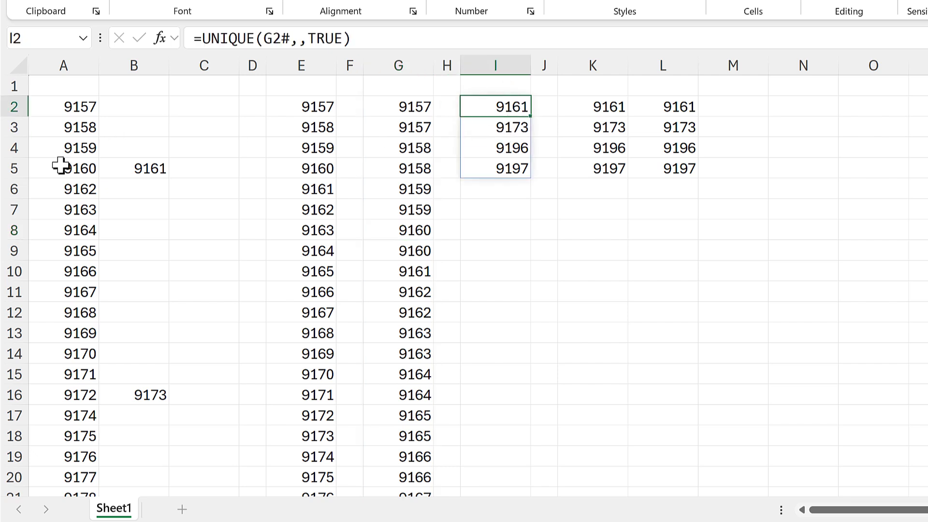
{"action": "left_click", "coordinate": [65, 166]}
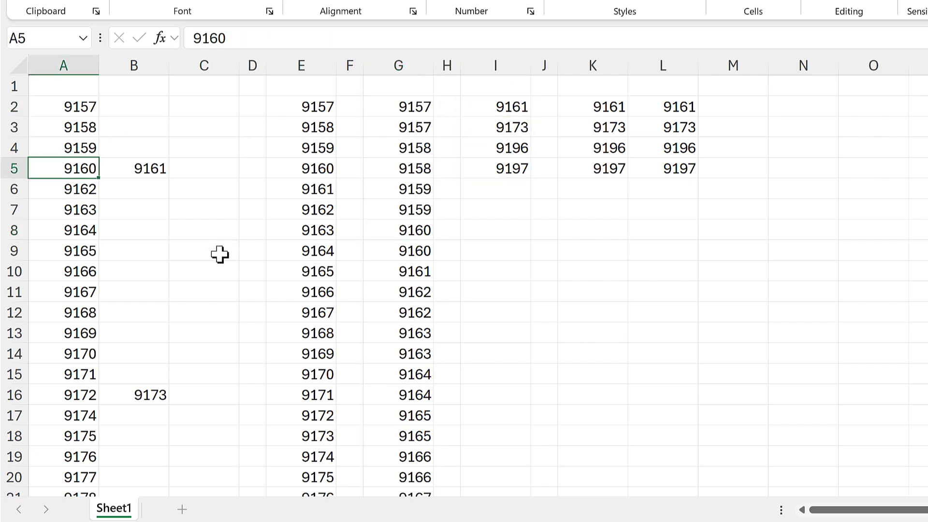
Change A5 to 9162 and A6 to 9160, then review the broken gap results
{"action": "type", "text": "9162"}
{"action": "key", "text": "Return"}
{"action": "type", "text": "9"}
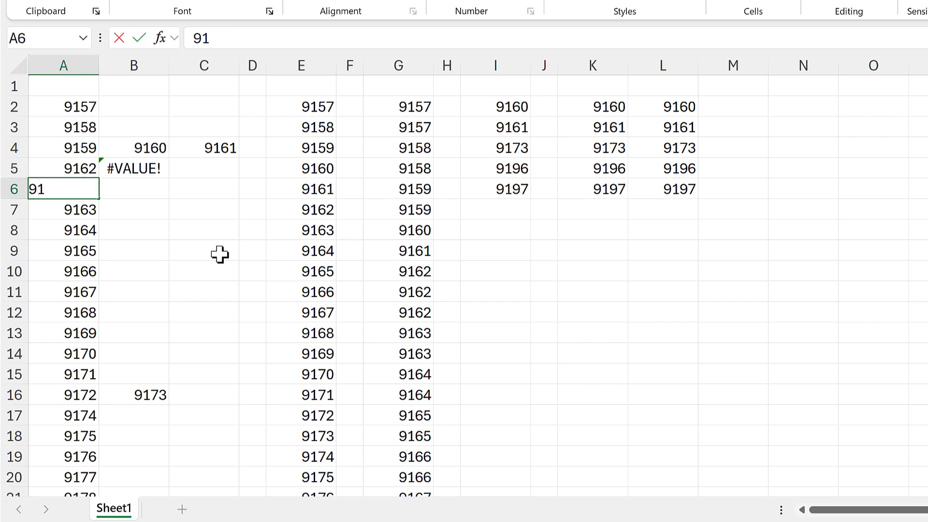
{"action": "key", "text": "Return"}
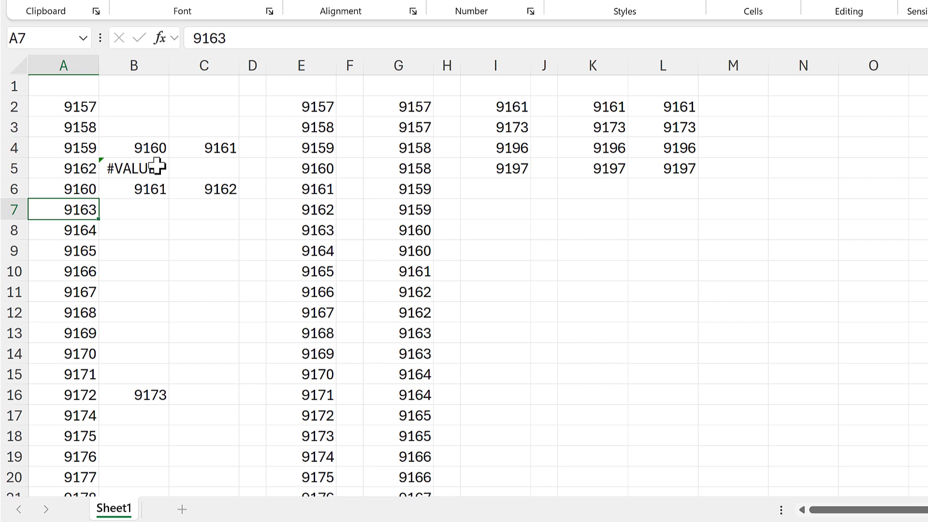
{"action": "left_click_drag", "start_coordinate": [144, 147], "coordinate": [190, 184]}
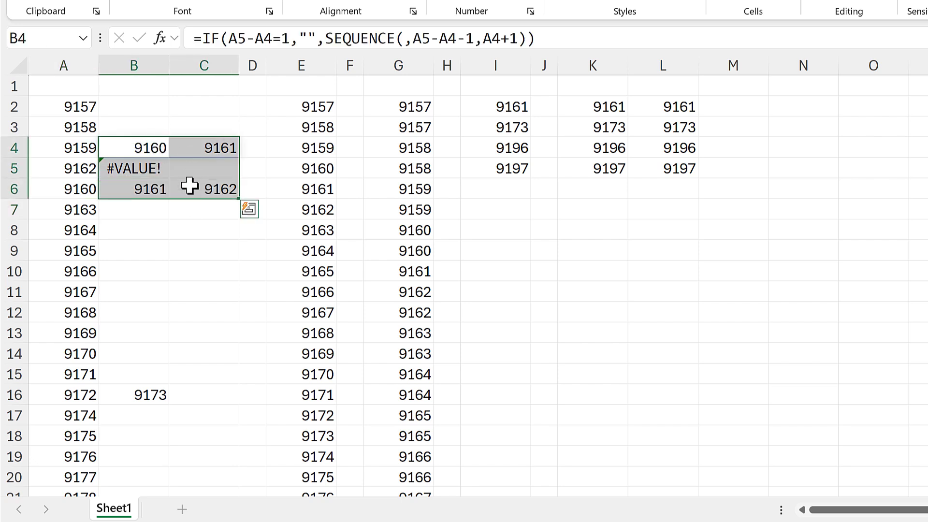
{"action": "left_click", "coordinate": [519, 102]}
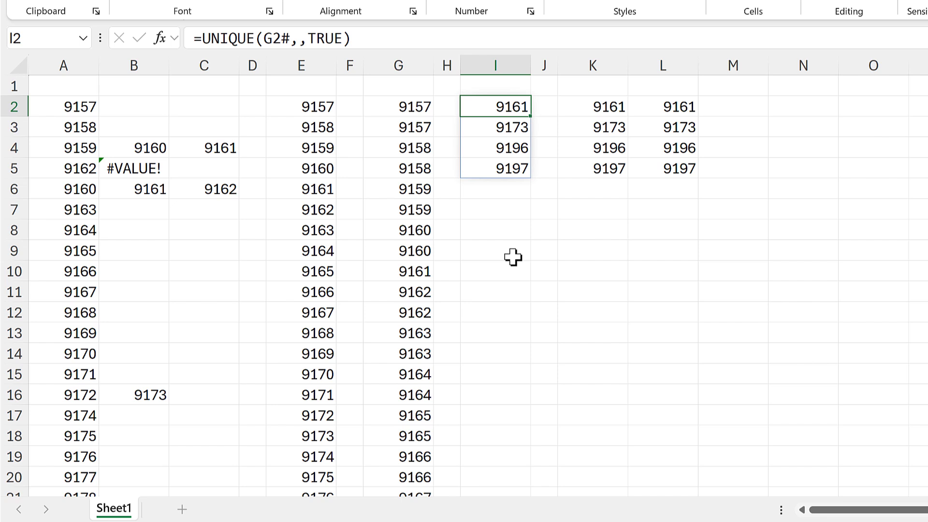
Replace the hard-coded 9203 in E2's SEQUENCE with MAX(A2:A44)
{"action": "left_click", "coordinate": [328, 107]}
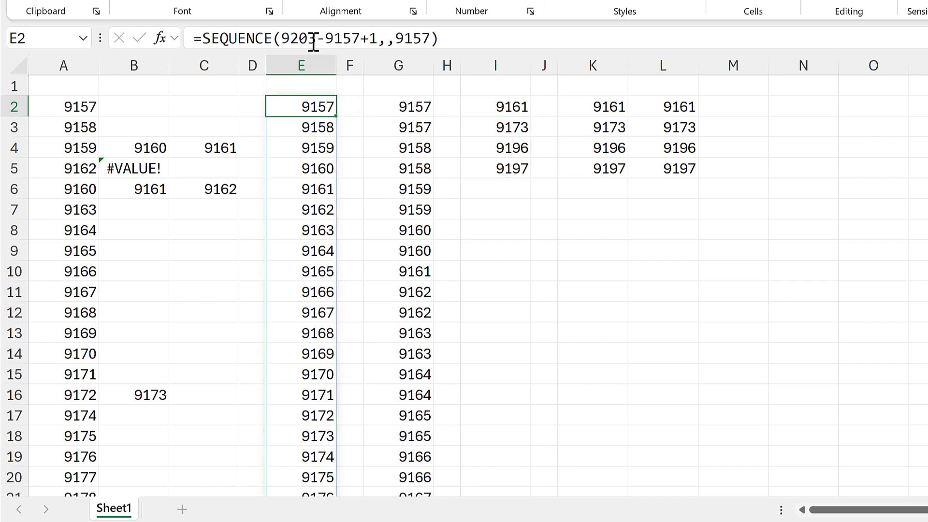
{"action": "left_click_drag", "start_coordinate": [315, 38], "coordinate": [280, 37]}
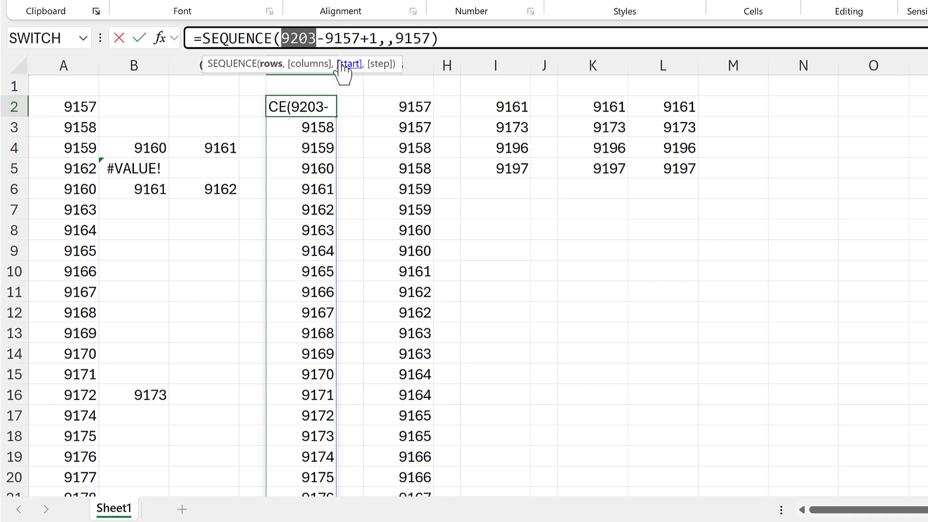
{"action": "type", "text": "max"}
{"action": "key", "text": "Tab"}
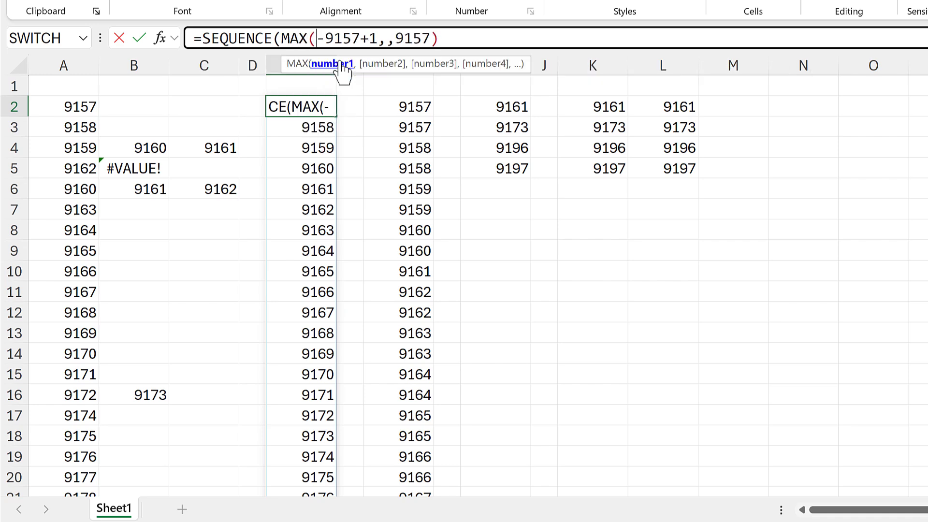
{"action": "left_click", "coordinate": [59, 106]}
{"action": "key", "text": "ctrl+shift+Down"}
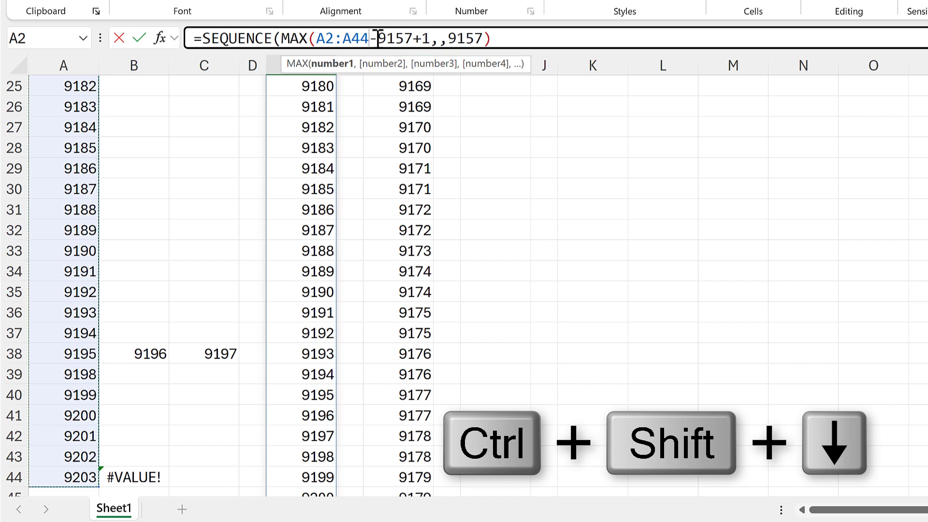
{"action": "type", "text": ")"}
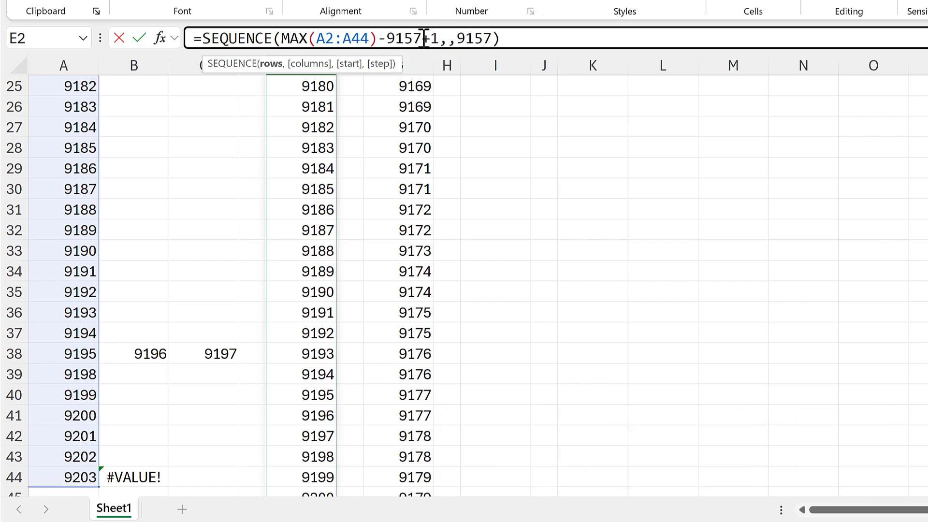
Replace the first hard-coded 9157 with MIN(A2:A44)
{"action": "left_click_drag", "start_coordinate": [423, 38], "coordinate": [394, 37]}
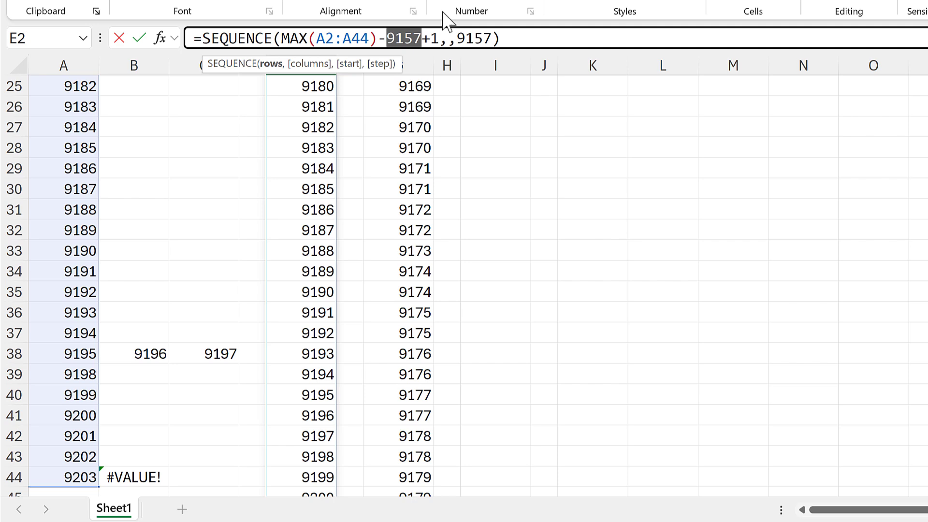
{"action": "type", "text": "min"}
{"action": "key", "text": "Tab"}
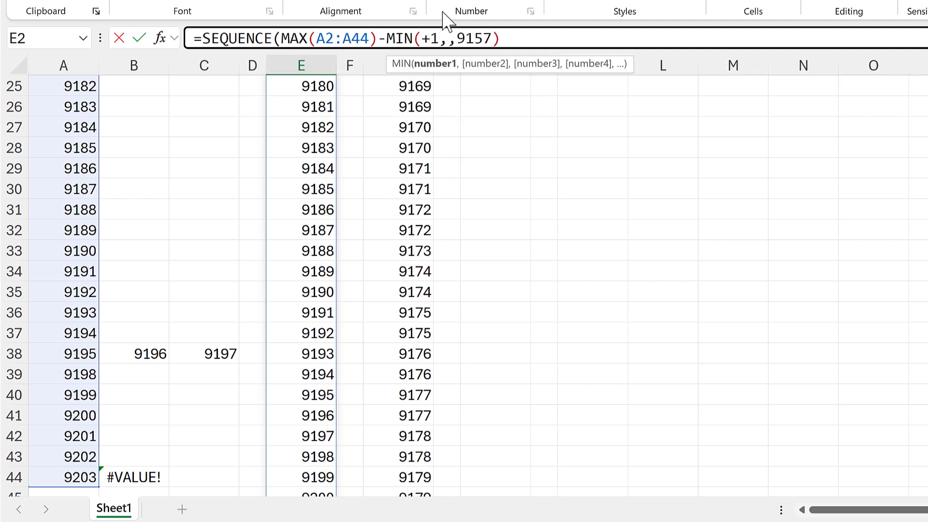
{"action": "left_click", "coordinate": [64, 123]}
{"action": "key", "text": "ctrl+Up"}
{"action": "key", "text": "ctrl+shift+Down"}
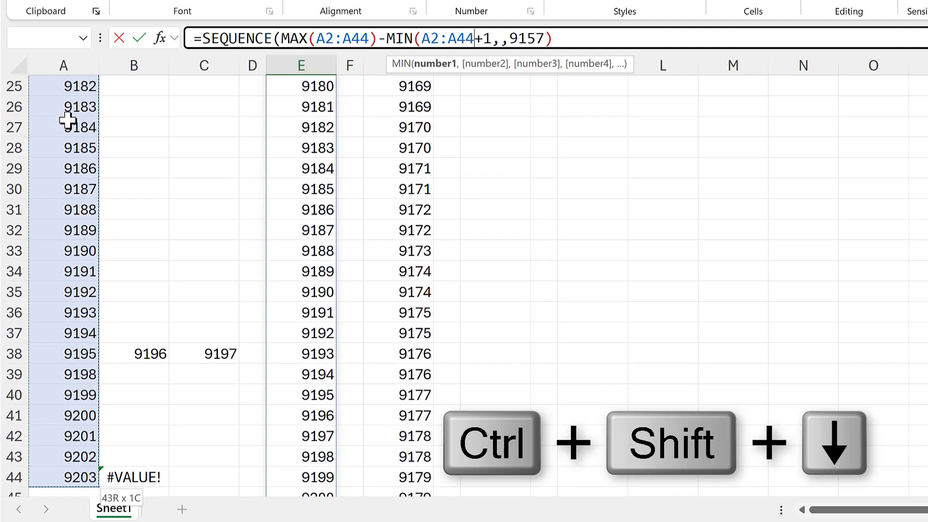
{"action": "type", "text": ")"}
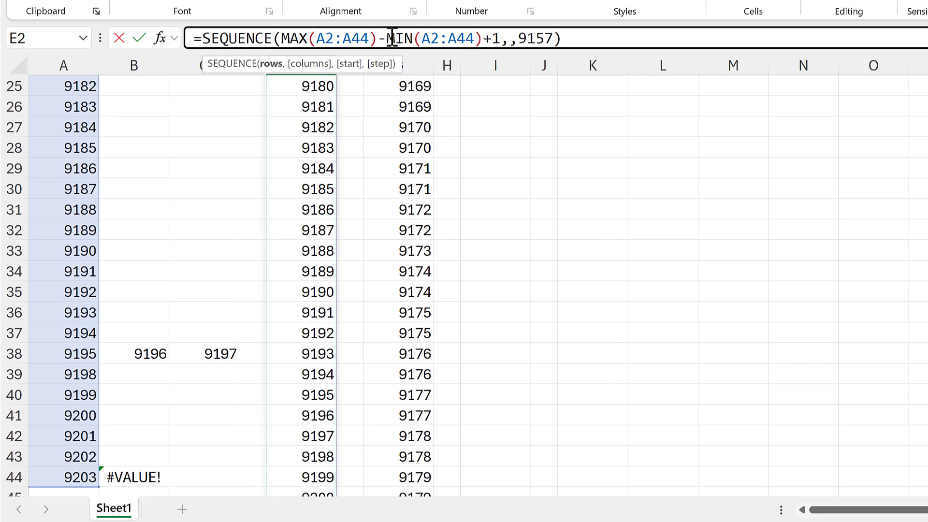
Paste MIN(A2:A44) over the start value 9157 and enter the updated formula
{"action": "left_click_drag", "start_coordinate": [389, 38], "coordinate": [480, 39]}
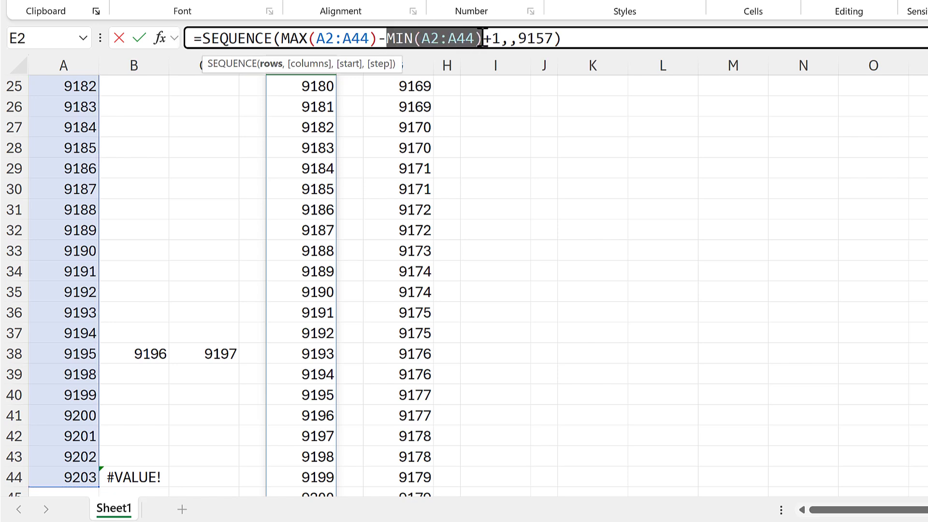
{"action": "key", "text": "ctrl+c"}
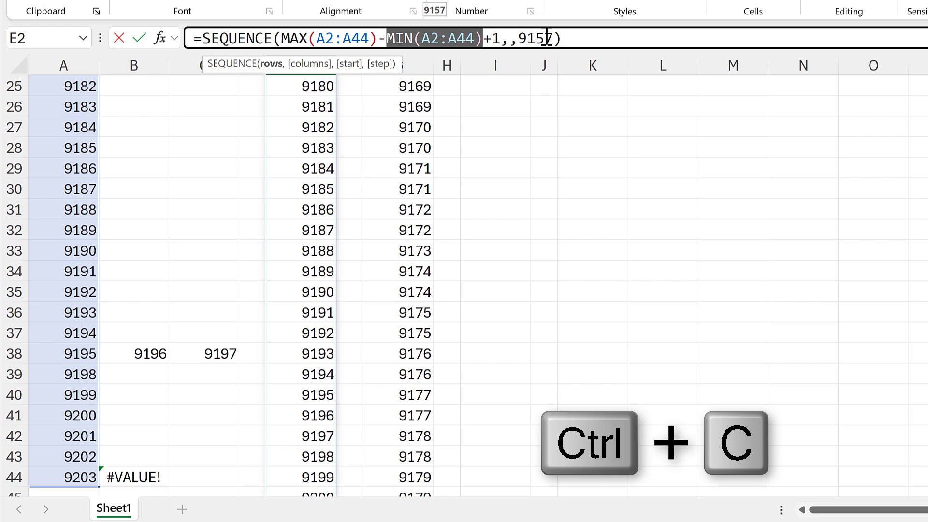
{"action": "left_click_drag", "start_coordinate": [553, 38], "coordinate": [519, 38]}
{"action": "key", "text": "ctrl+v"}
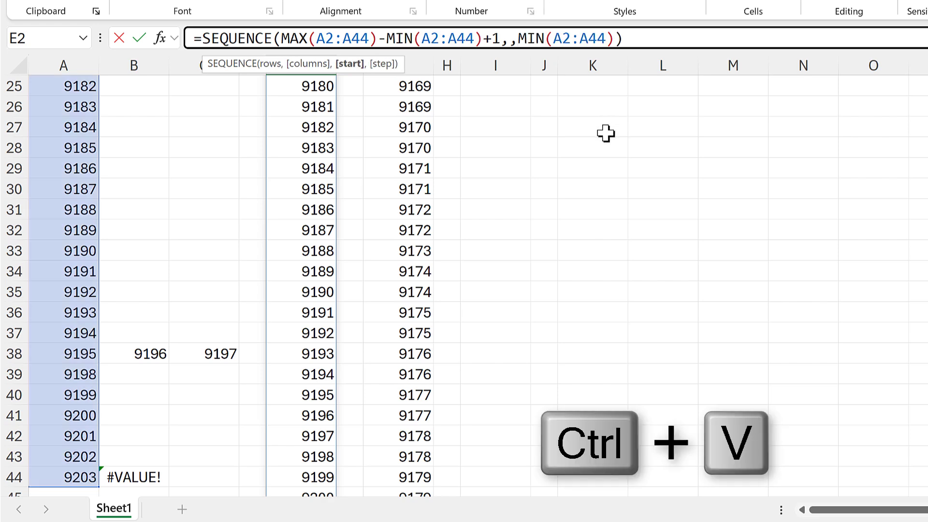
{"action": "key", "text": "Return"}
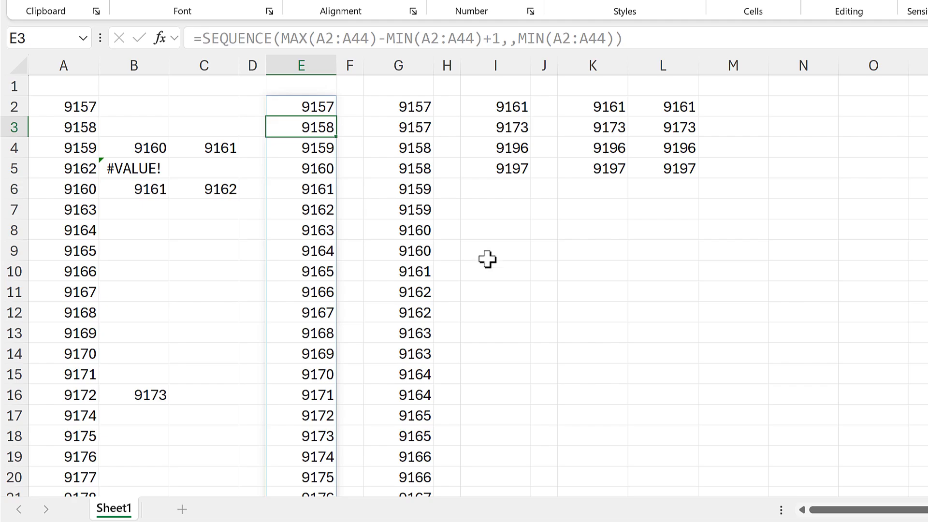
{"action": "left_click", "coordinate": [590, 106]}
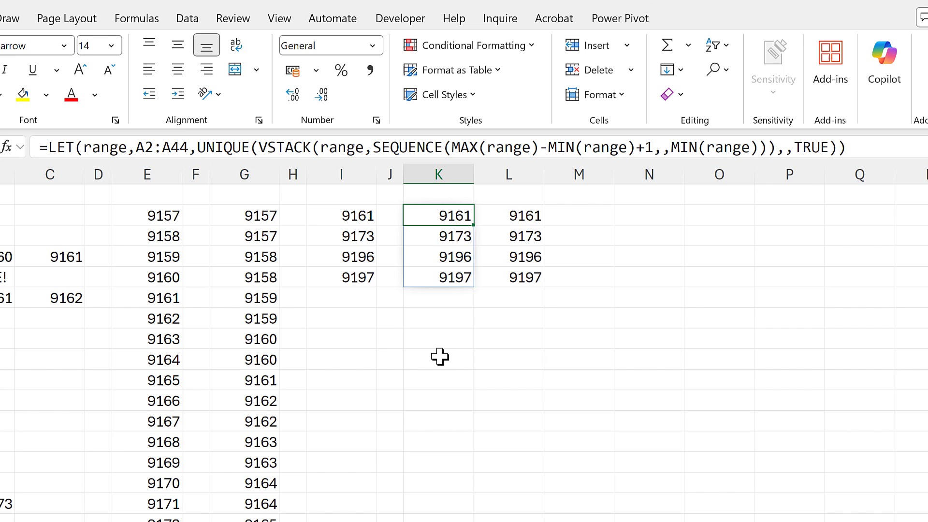
{"action": "left_click", "coordinate": [502, 217]}
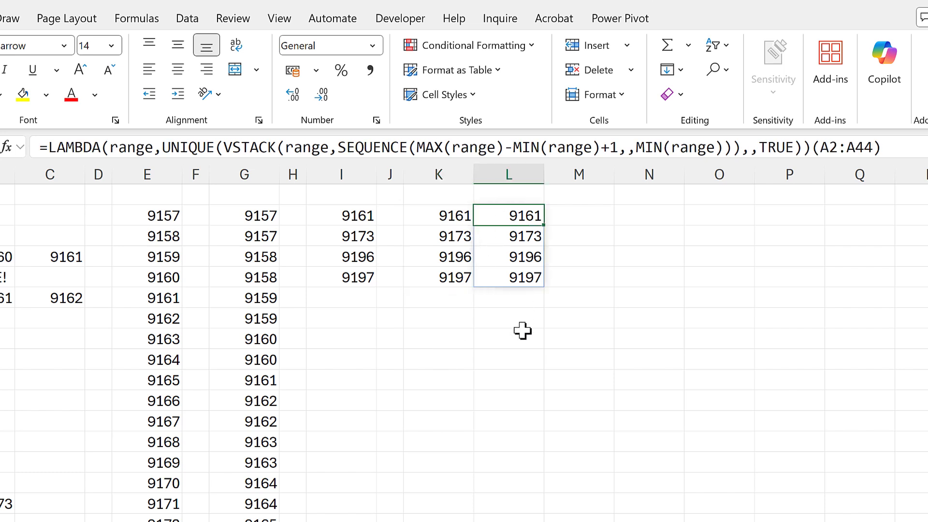